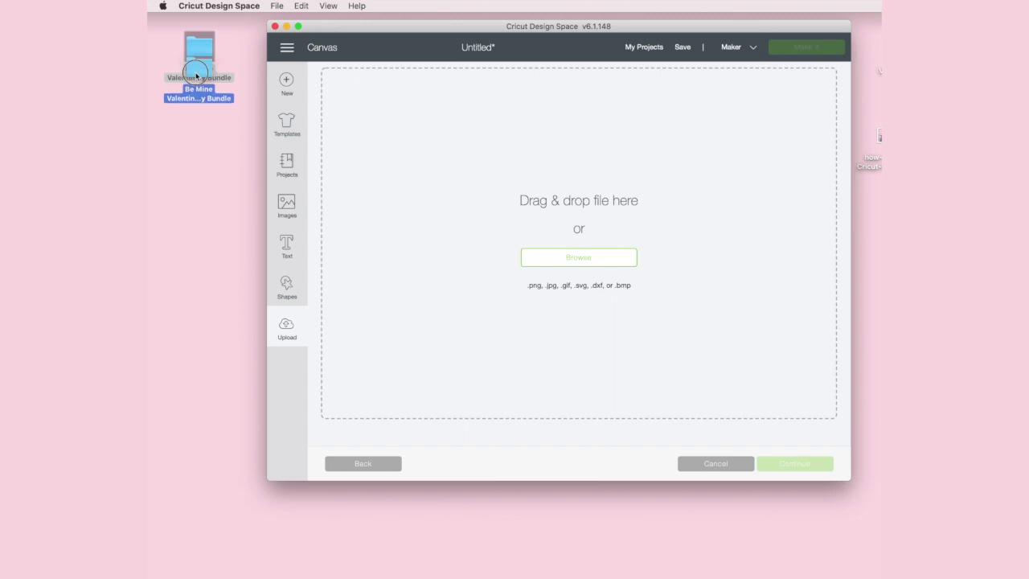
Load Heart&Bows.svg from the Be Mine Valentine's Day Bundle's Multi Color Hearts & Bows folder into the image upload.
double_click(200, 73)
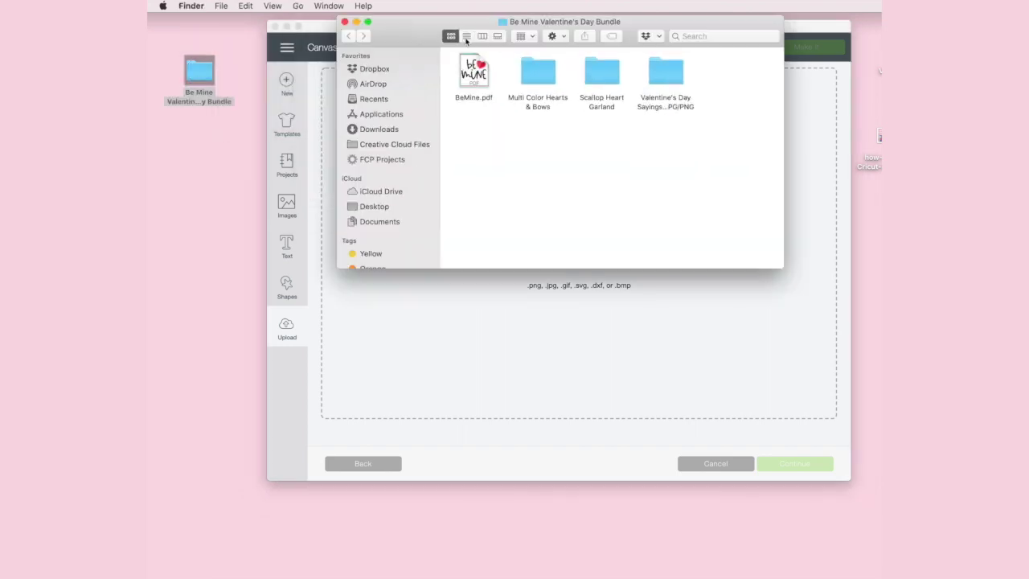
left_click_drag(427, 32, 251, 30)
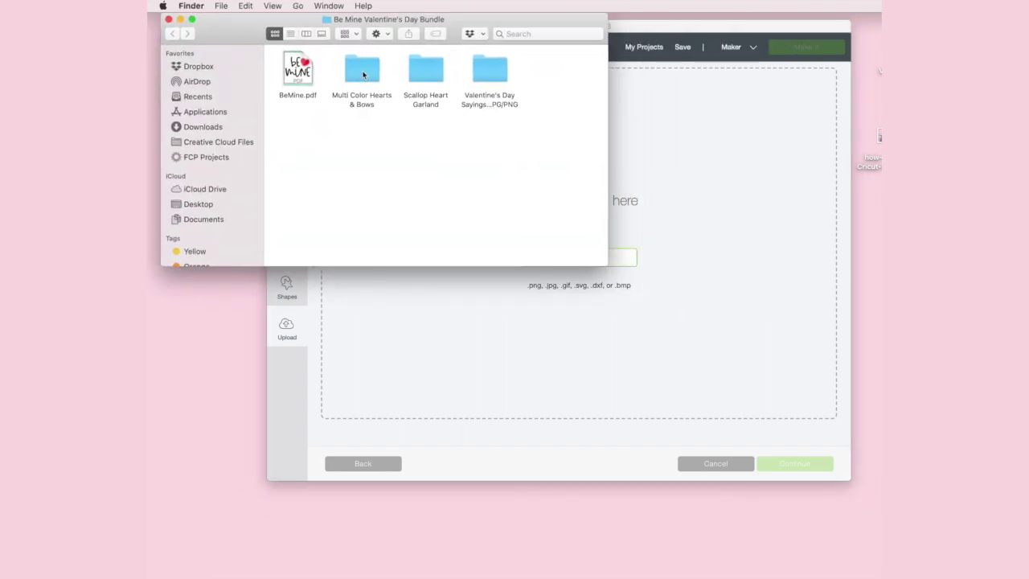
double_click(363, 73)
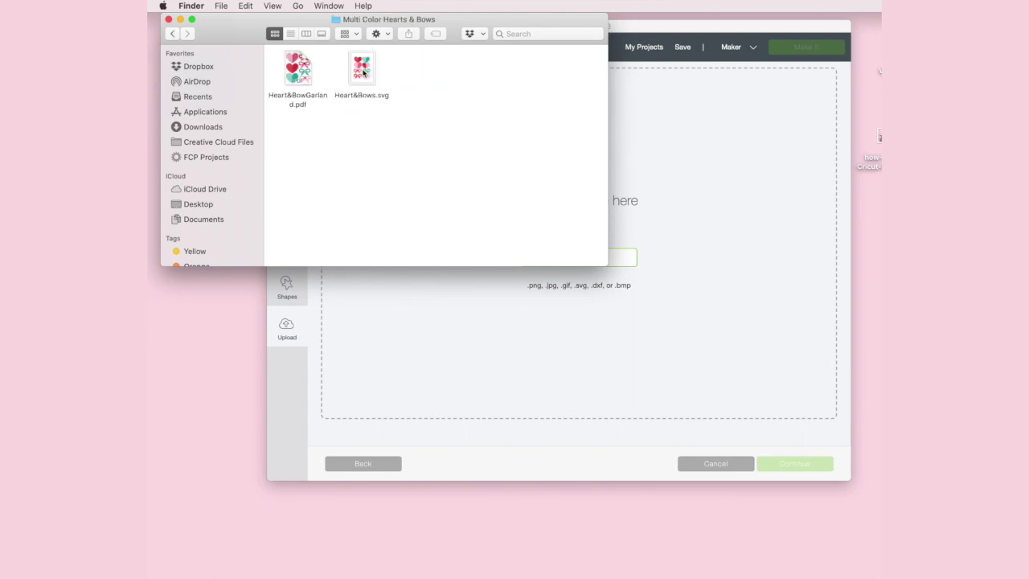
left_click_drag(362, 72, 718, 248)
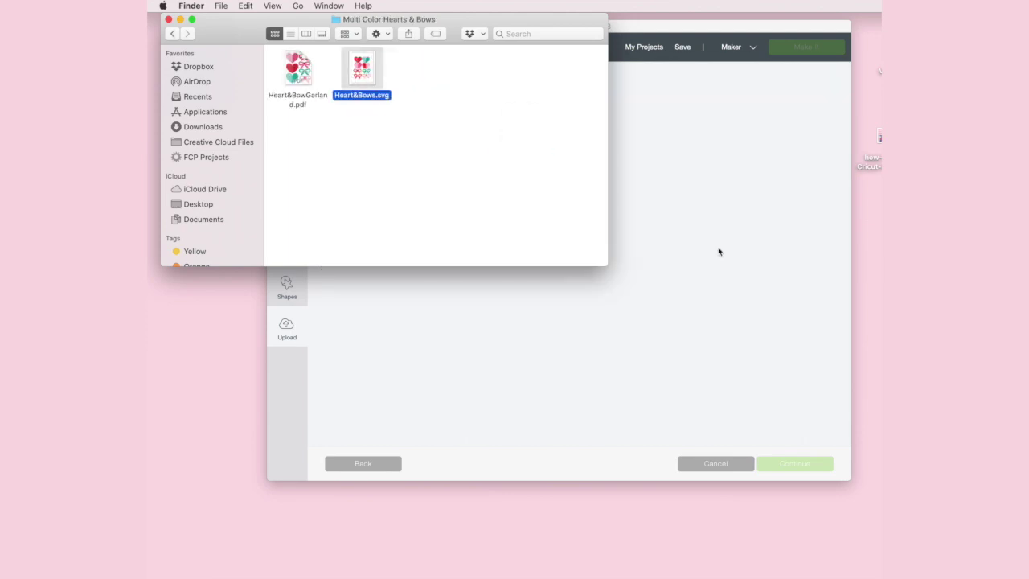
Open the bundle's Scallop Heart Garland folder and save the Heart&Bows image to the uploads.
left_click(173, 33)
double_click(426, 73)
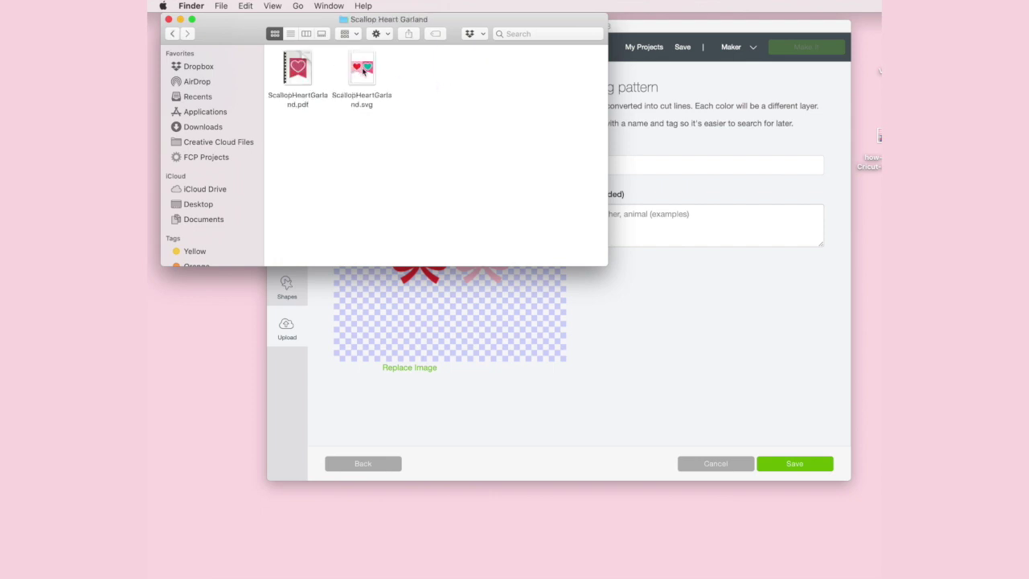
left_click(779, 460)
left_click(791, 464)
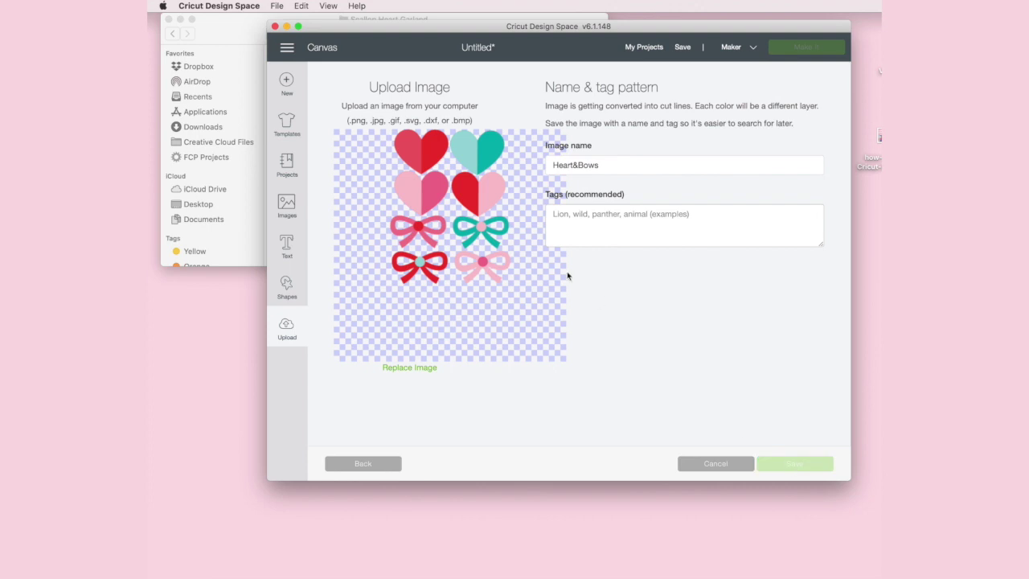
Upload ScallopHeartGarland.svg from the Scallop Heart Garland folder and save it as an image.
left_click(444, 243)
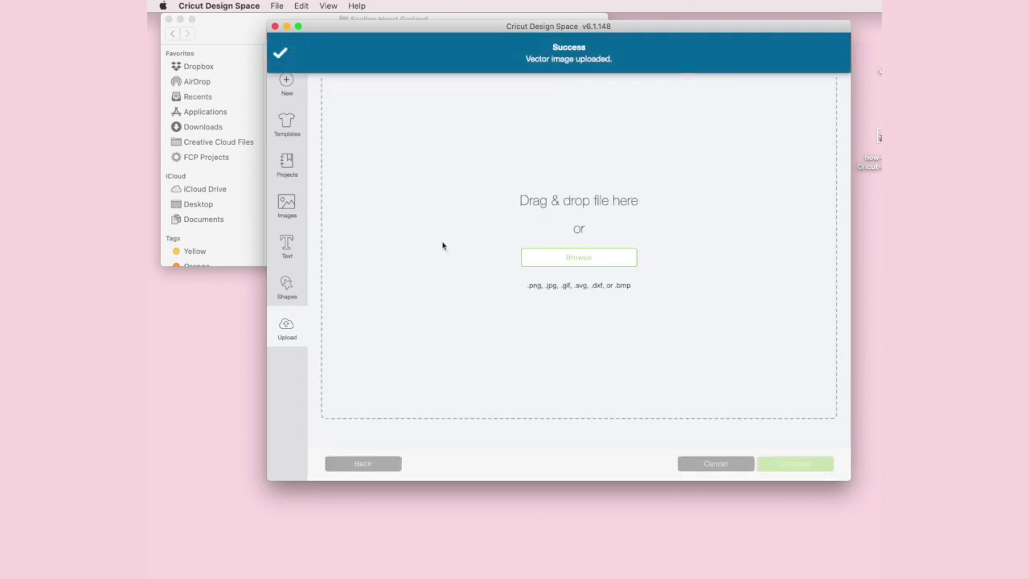
left_click(250, 32)
left_click_drag(357, 67, 687, 246)
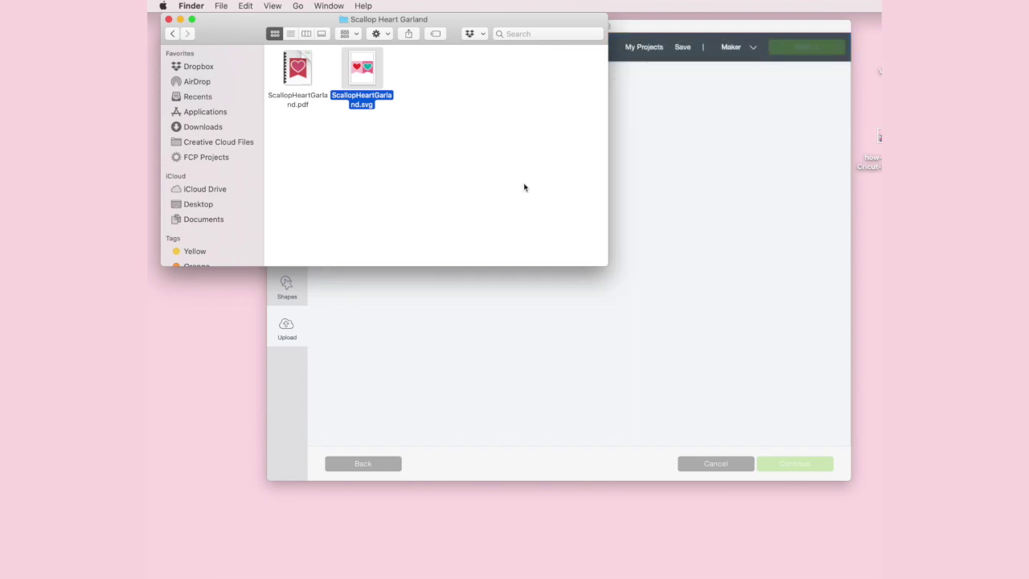
left_click(653, 283)
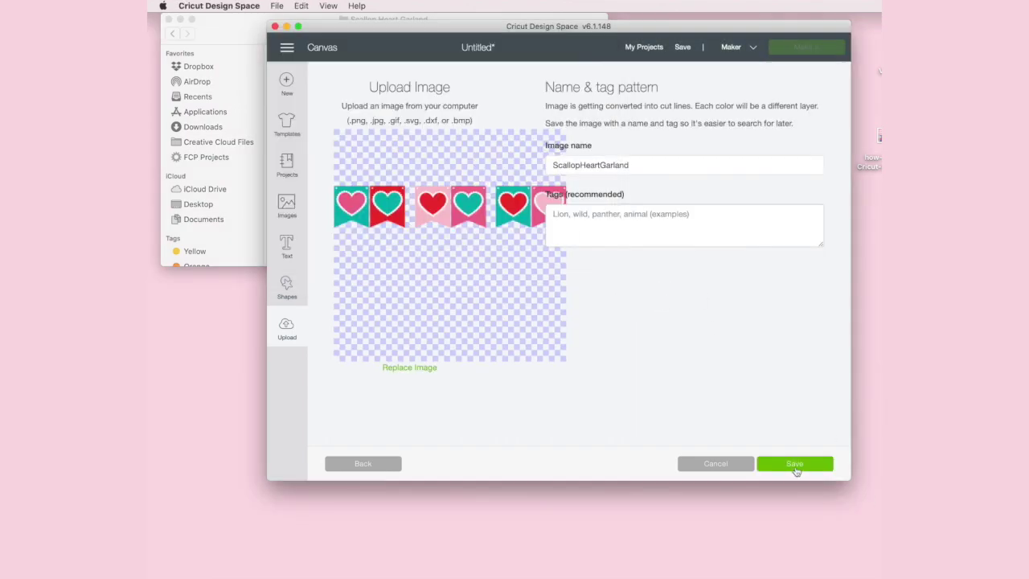
left_click(794, 466)
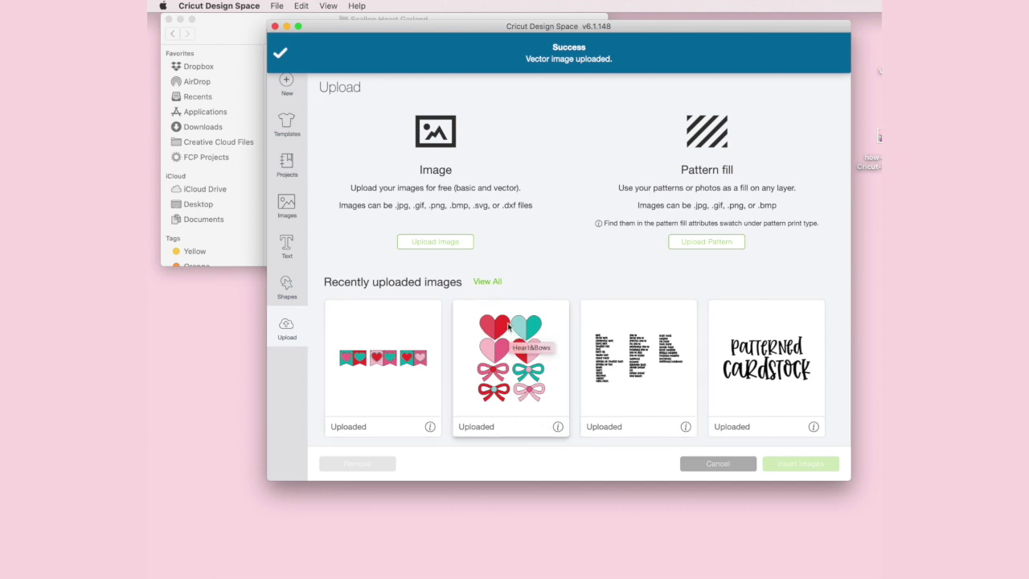
Insert the uploaded Heart&Bows image on the canvas and ungroup it.
left_click(508, 326)
left_click(801, 458)
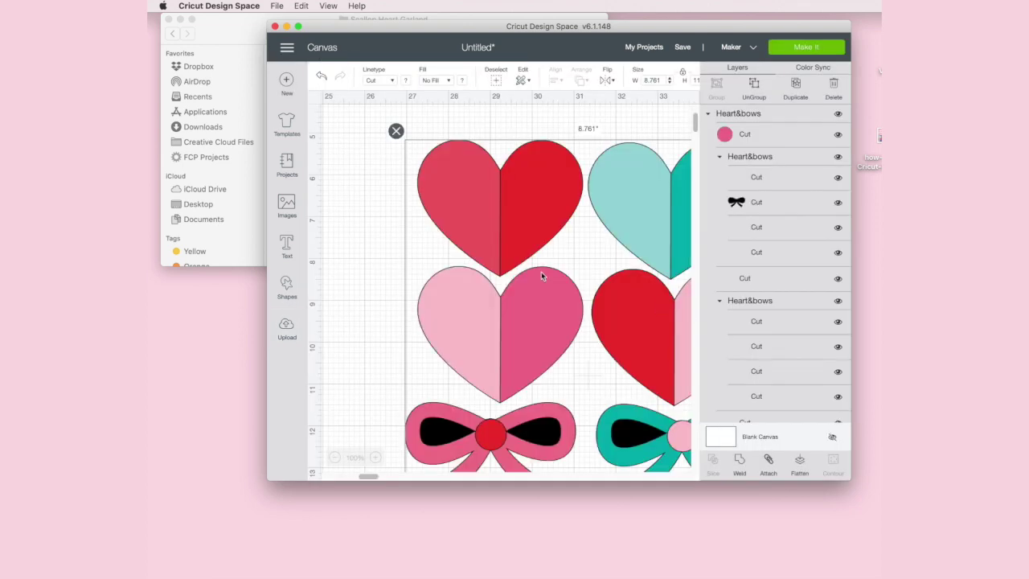
scroll(541, 271, "down", 5)
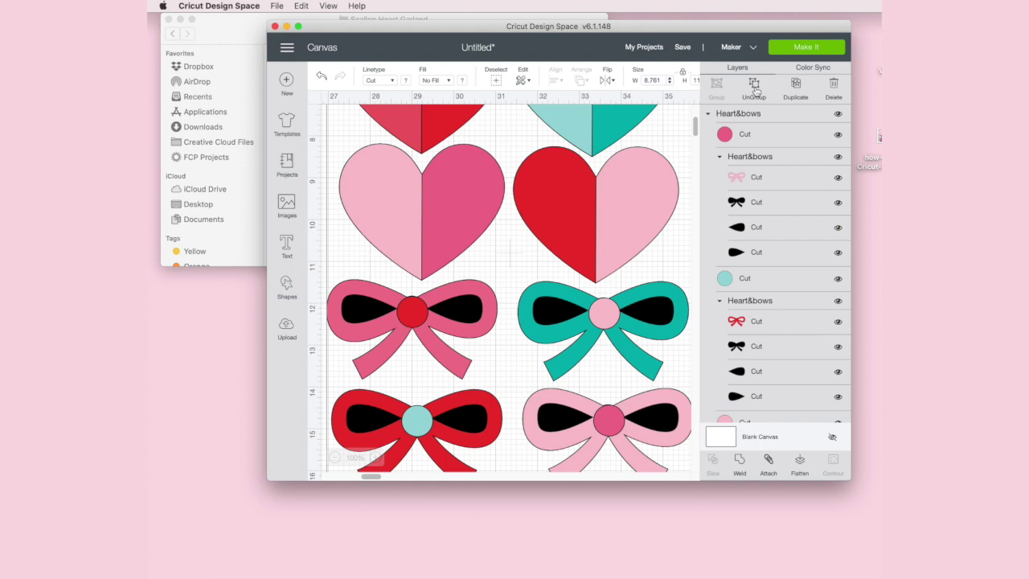
left_click(754, 84)
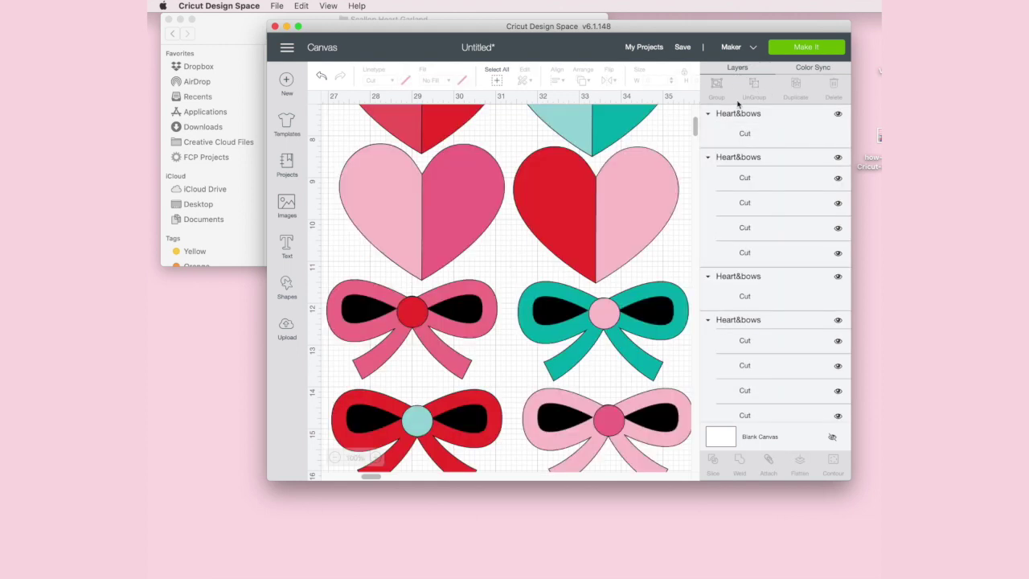
Delete the four bows below the two-tone hearts, keeping only the hearts.
left_click_drag(344, 357, 360, 371)
left_click_drag(325, 337, 684, 473)
key("Delete")
left_click_drag(645, 394, 384, 288)
key("Delete")
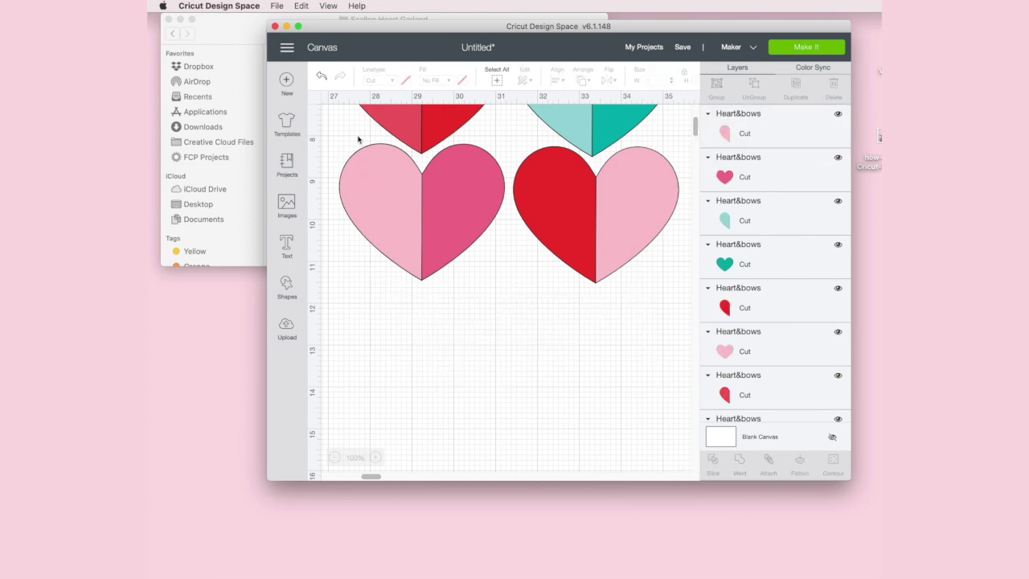
Insert the uploaded ScallopHeartGarland image, move it below the two-tone hearts, and ungroup it.
left_click(283, 331)
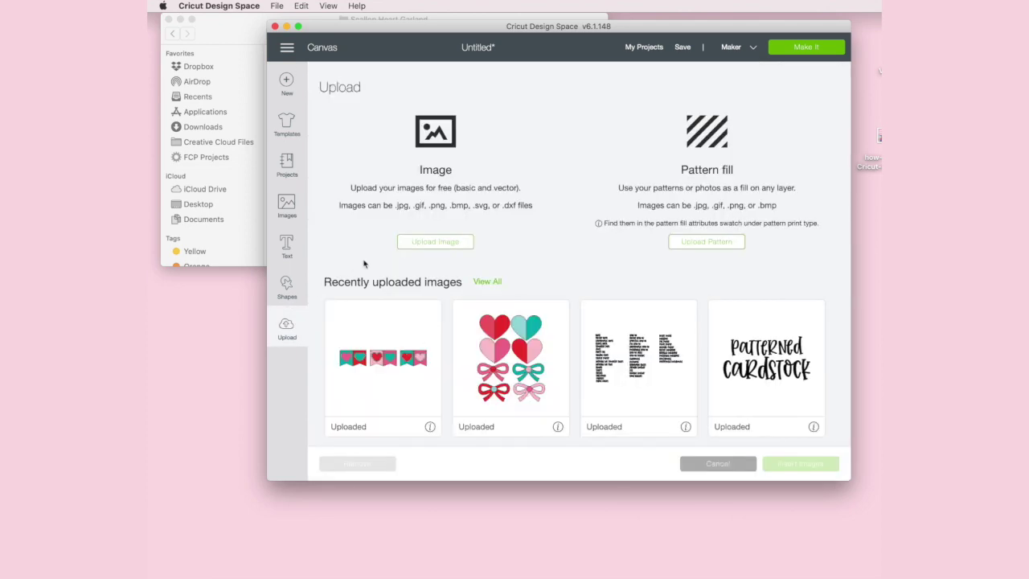
left_click(406, 339)
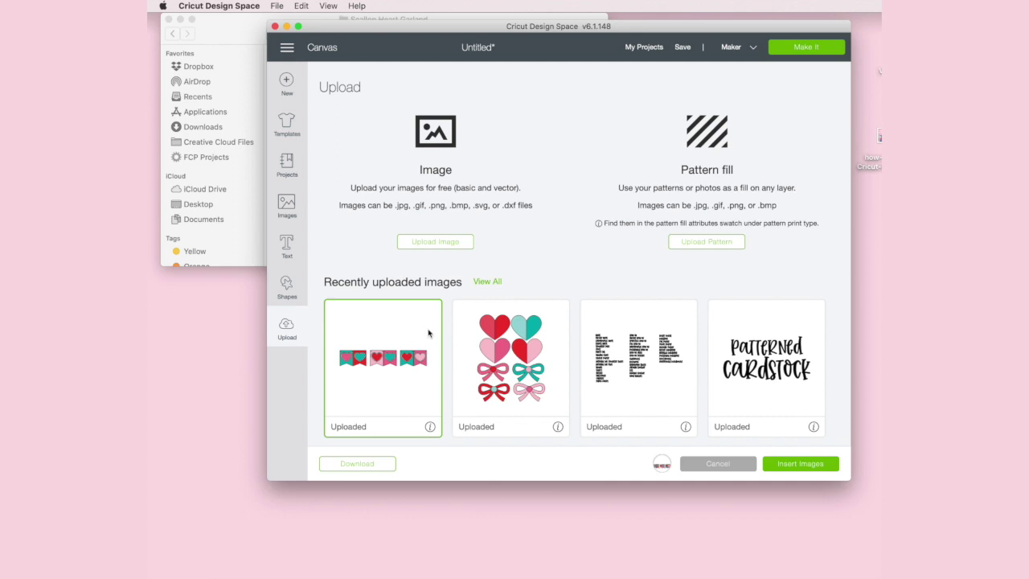
left_click(791, 464)
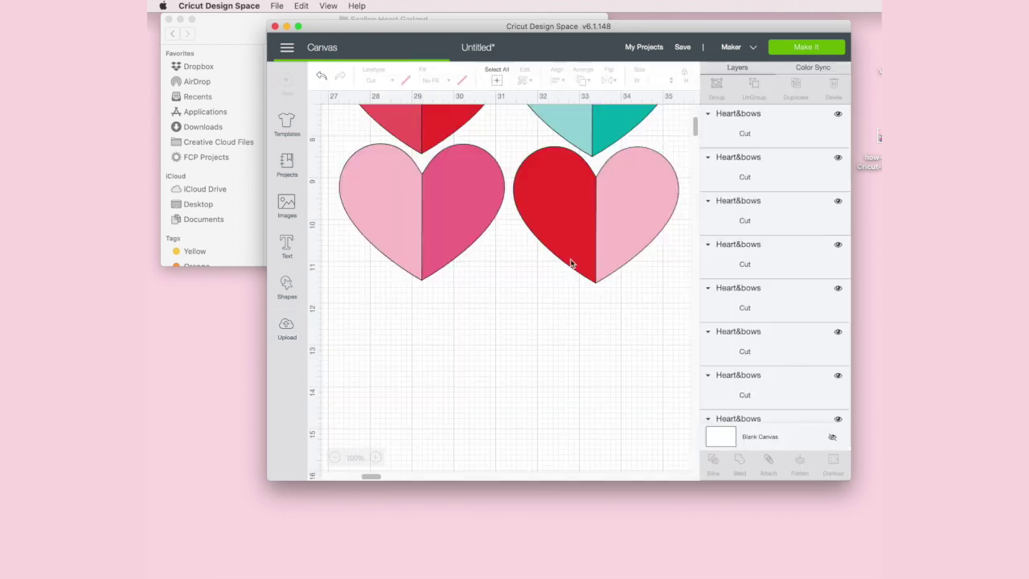
scroll(572, 299, "down", 2)
left_click_drag(553, 233, 495, 317)
left_click(754, 85)
left_click(458, 234)
Delete the light pink and dark pink pennants behind the middle pair of scalloped hearts.
scroll(457, 234, "left", 3)
left_click_drag(384, 242, 662, 281)
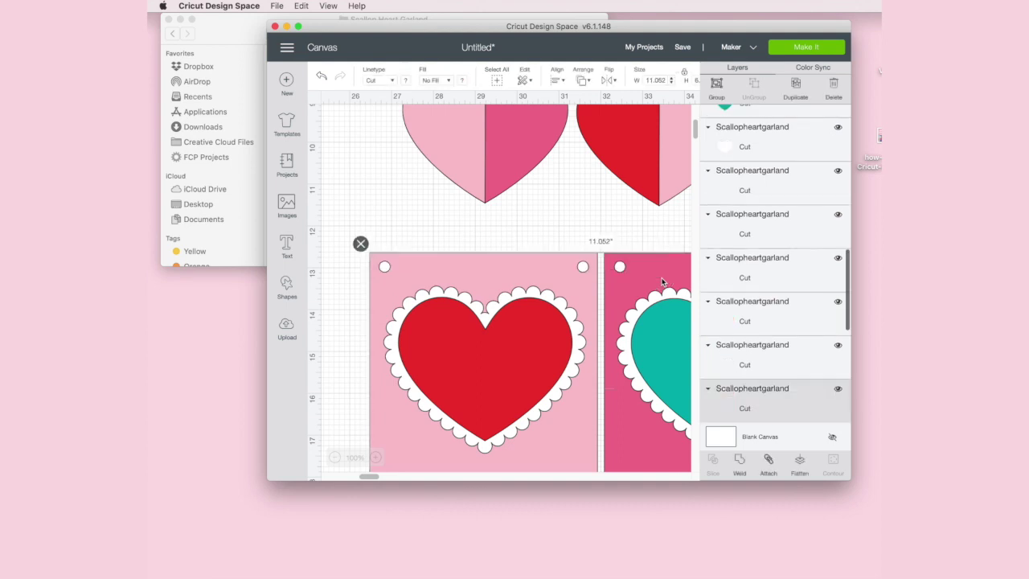
key("Delete")
Delete the teal and dark pink pennants and the leftover hole circles around the last pair of scalloped hearts.
scroll(664, 284, "right", 10)
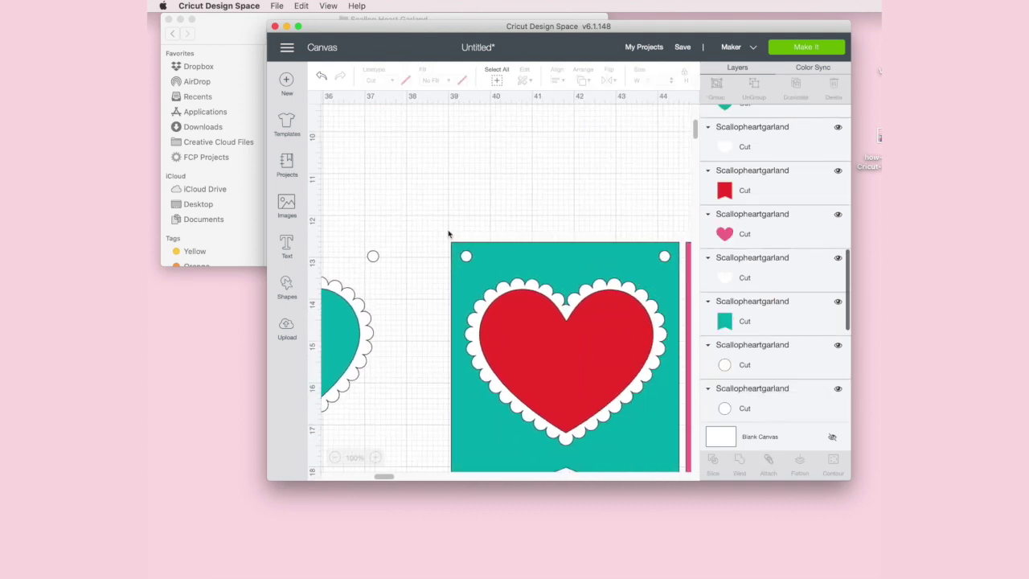
left_click_drag(351, 230, 703, 265)
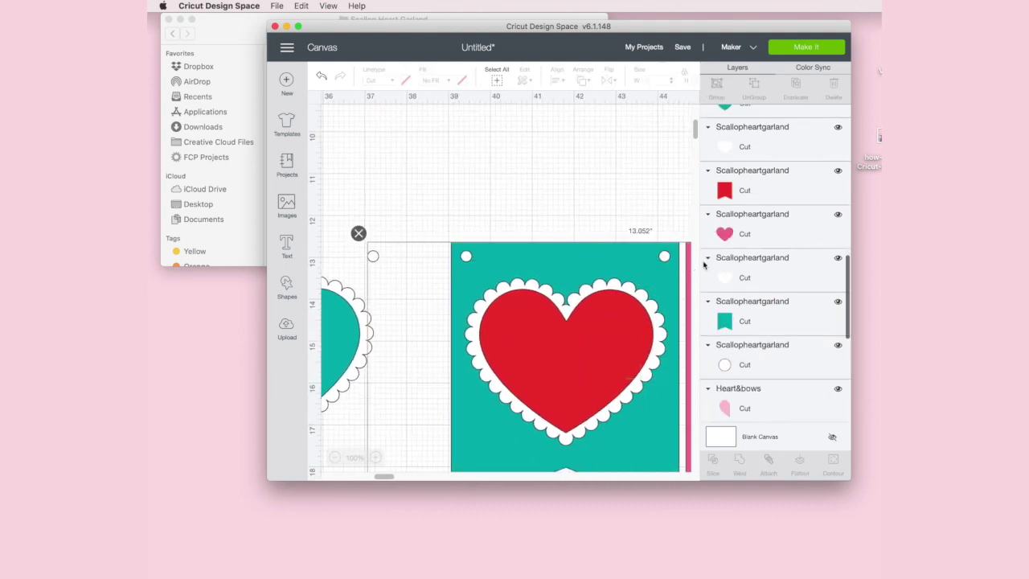
key("Delete")
scroll(601, 252, "right", 12)
left_click_drag(383, 232, 451, 259)
key("Delete")
Delete the pennants and leftover hole circles around the first pair of scalloped hearts.
scroll(450, 259, "left", 3)
scroll(777, 211, "up", 1)
scroll(777, 211, "up", 5)
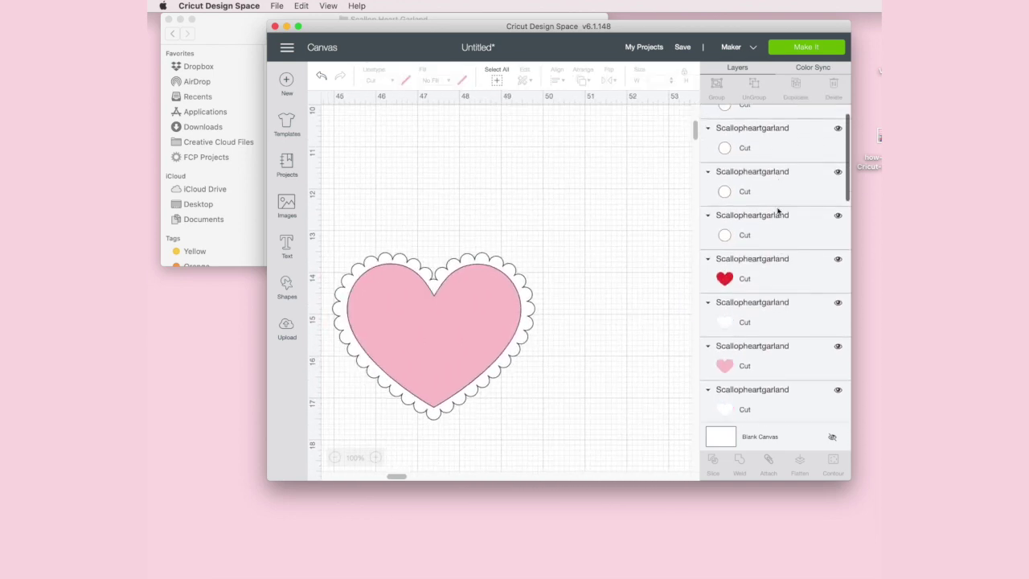
left_click(771, 137)
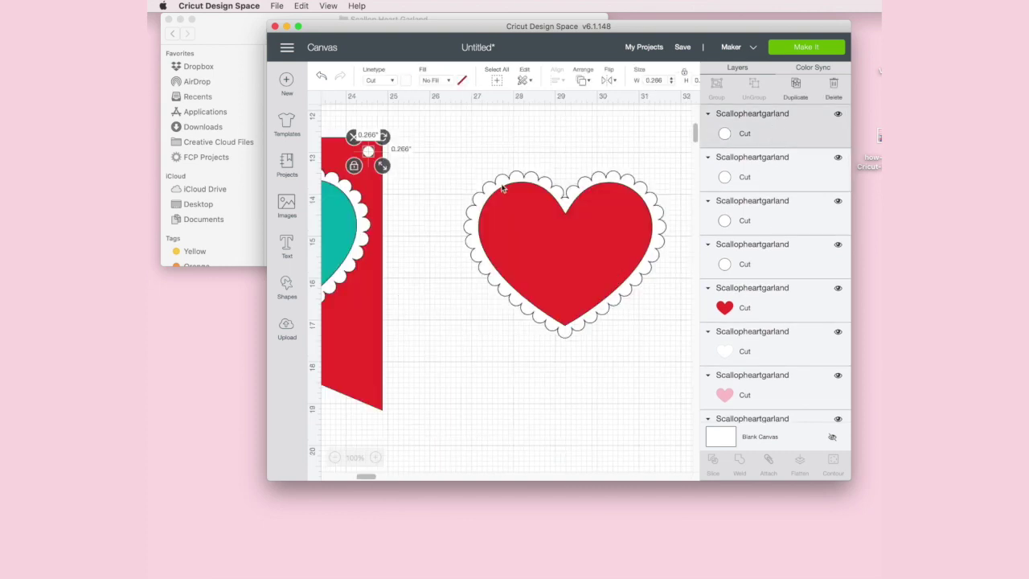
scroll(431, 184, "left", 6)
scroll(432, 184, "up", 1)
left_click_drag(360, 176, 638, 223)
key("Delete")
scroll(638, 224, "left", 6)
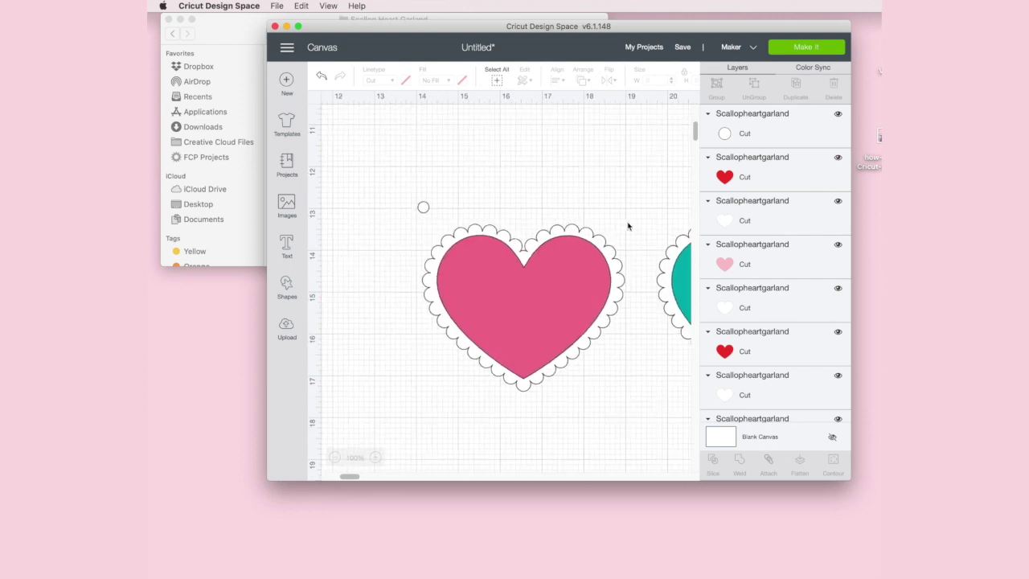
left_click(421, 205)
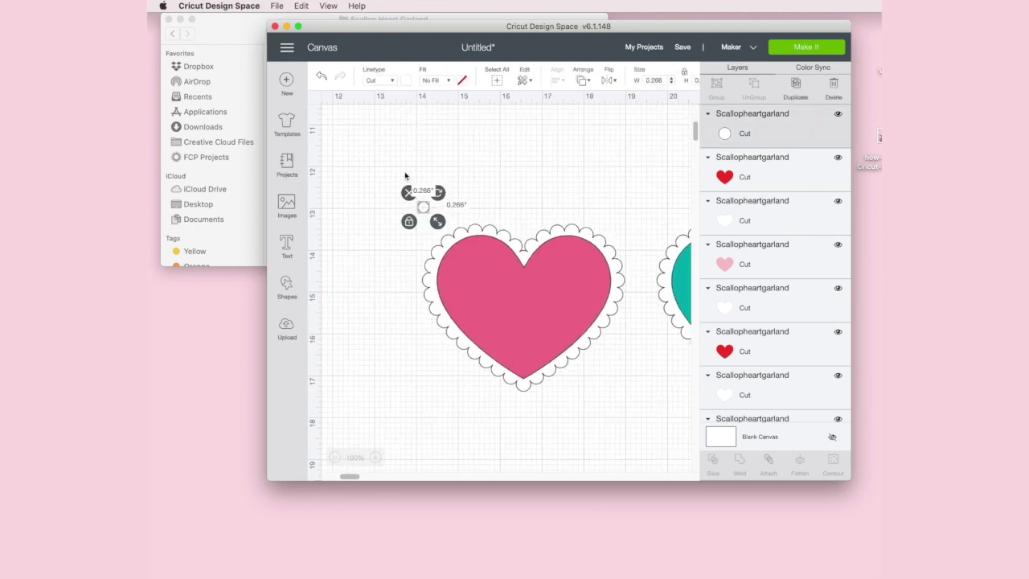
key("Delete")
Look over the remaining heart layers and the arrangement of two-tone and scalloped hearts on the canvas.
scroll(407, 174, "left", 10)
scroll(407, 174, "up", 10)
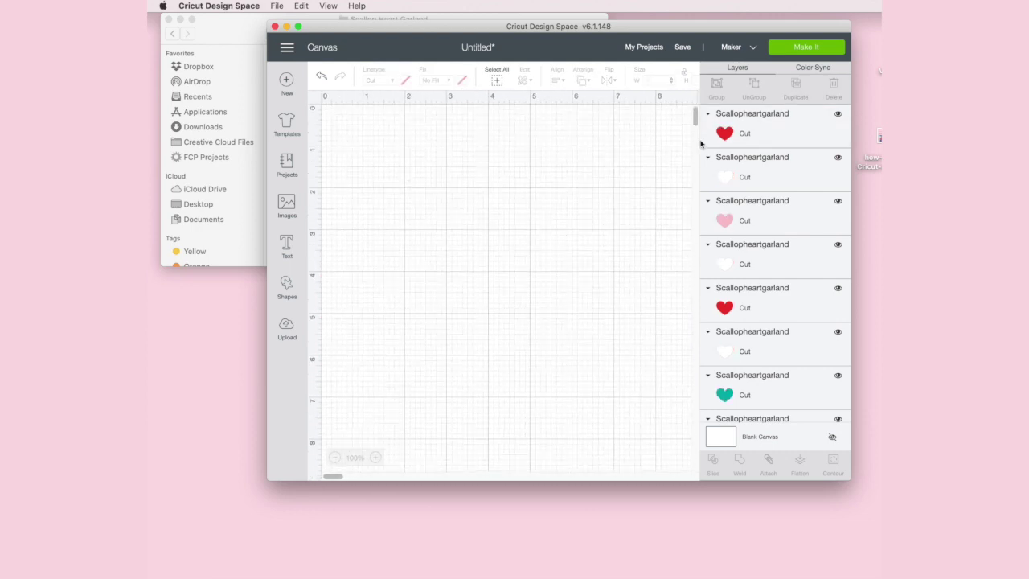
scroll(812, 235, "down", 10)
left_click(539, 298)
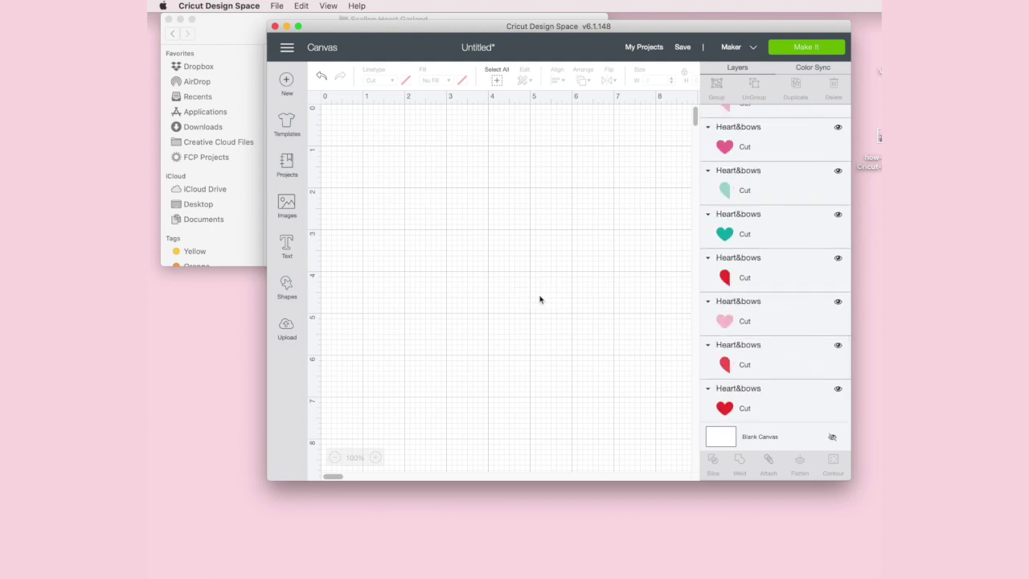
scroll(539, 299, "right", 2)
scroll(539, 299, "left", 2)
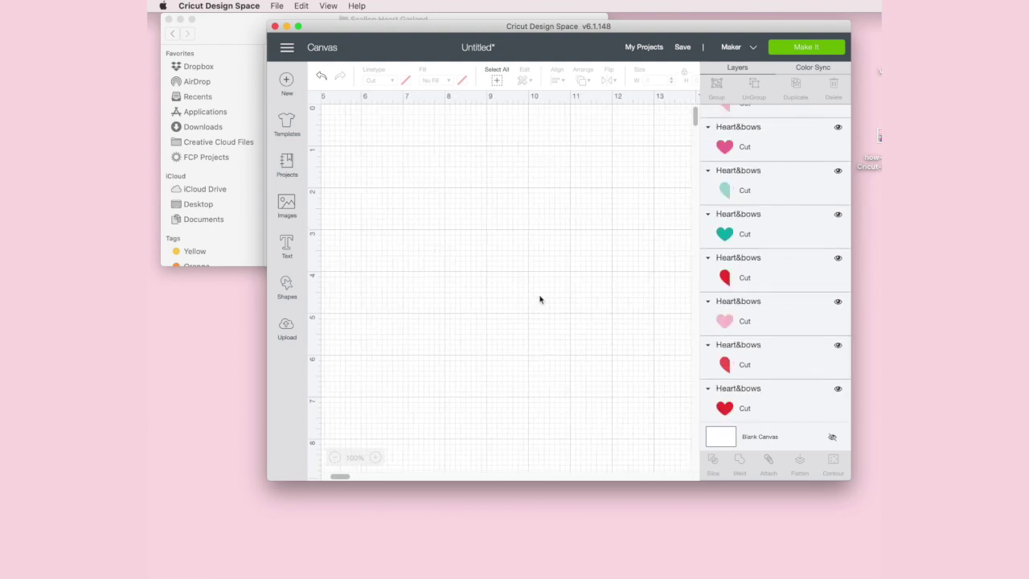
scroll(522, 277, "right", 1)
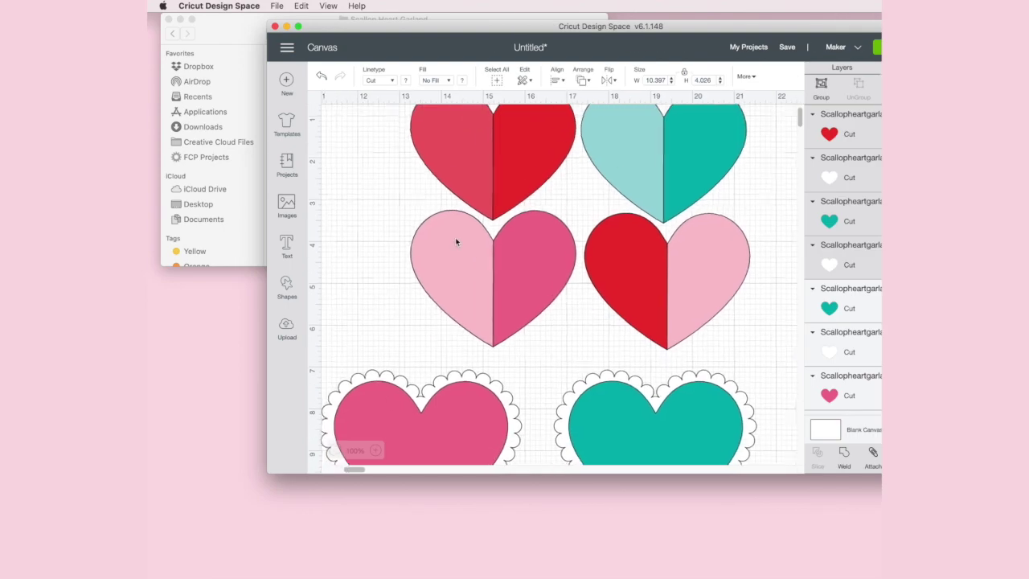
scroll(455, 237, "down", 3)
scroll(455, 241, "down", 2)
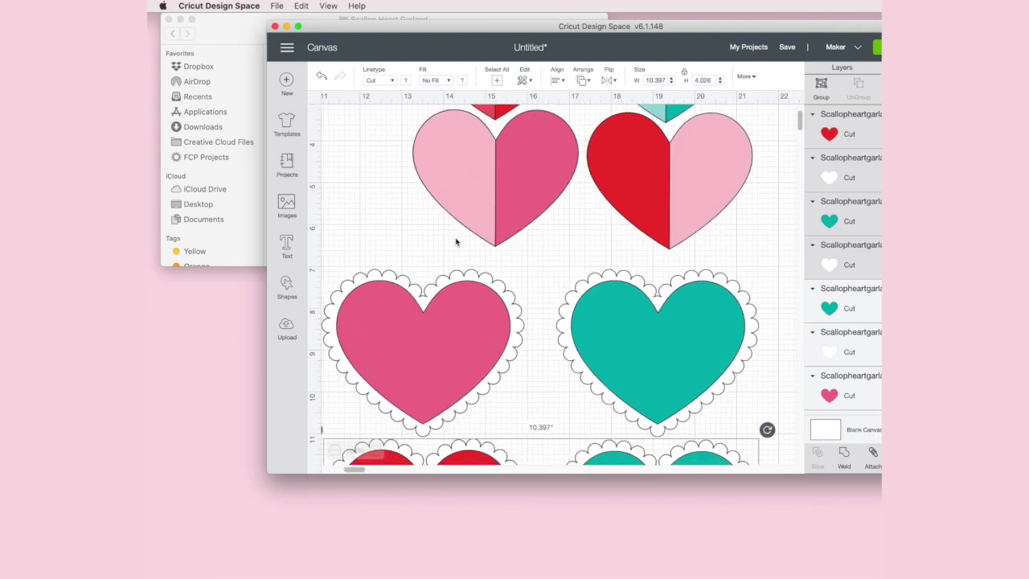
scroll(575, 263, "up", 3)
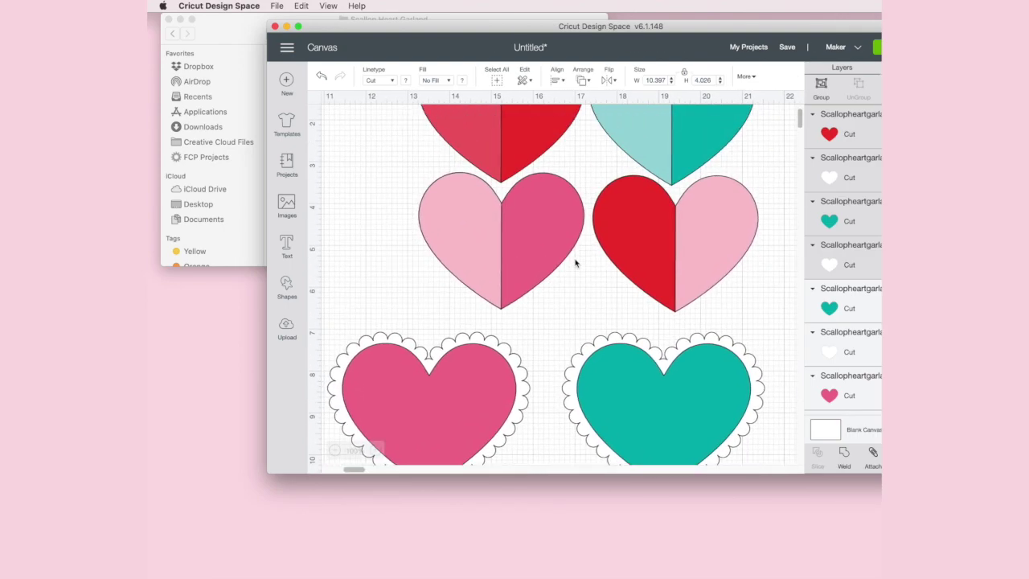
scroll(576, 263, "down", 5)
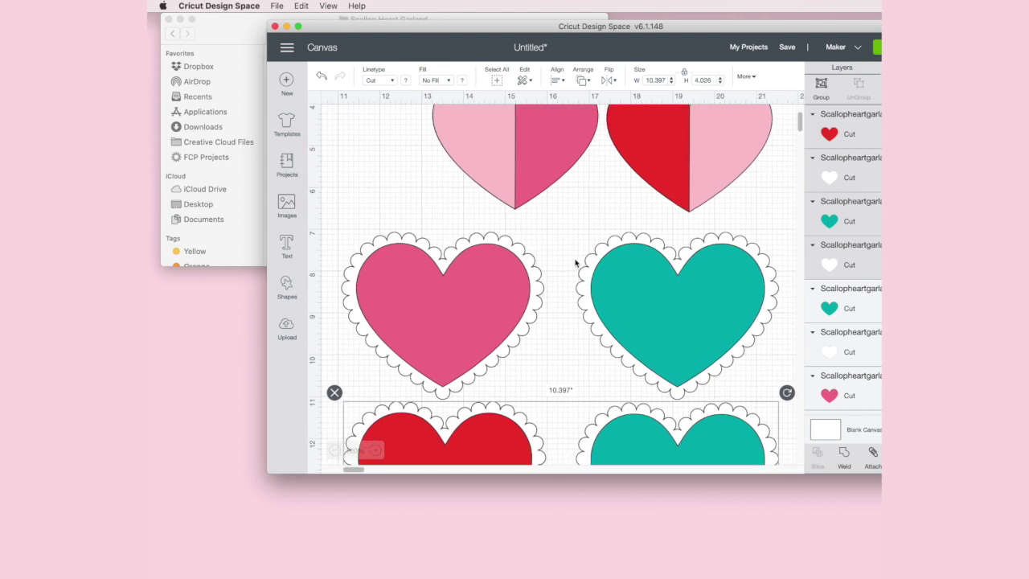
Shrink the red and pink two-tone heart column to about 3.41 by 5.41 inches and move it away from the other column.
scroll(575, 263, "up", 10)
left_click_drag(412, 173, 550, 332)
left_click_drag(604, 386, 578, 348)
left_click_drag(519, 264, 424, 263)
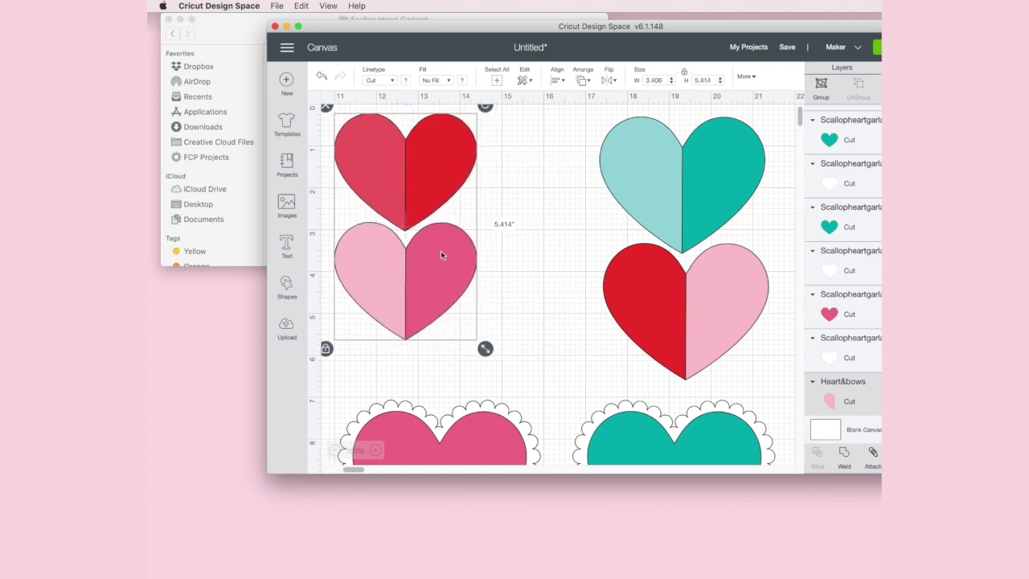
Slightly enlarge the other column of two-tone hearts and move it closer to the smaller column.
left_click(516, 214)
left_click_drag(557, 174, 688, 292)
left_click_drag(778, 398, 787, 407)
left_click_drag(734, 319, 640, 314)
Enlarge the two teal scalloped hearts together to about 5.55 by 9.26 inches.
scroll(639, 316, "down", 1)
scroll(639, 316, "down", 5)
left_click_drag(742, 379, 635, 245)
scroll(636, 245, "down", 2)
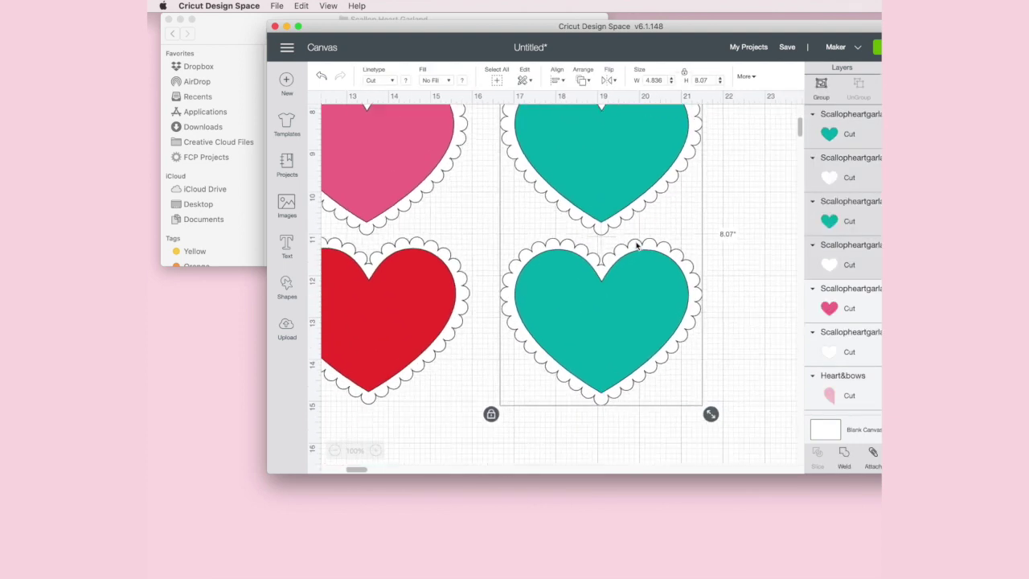
left_click_drag(706, 402, 719, 450)
Duplicate the plain teal heart from the teal two-tone heart, place the copy beside it and shrink it to about 3.19 by 2.63 inches.
scroll(613, 194, "up", 10)
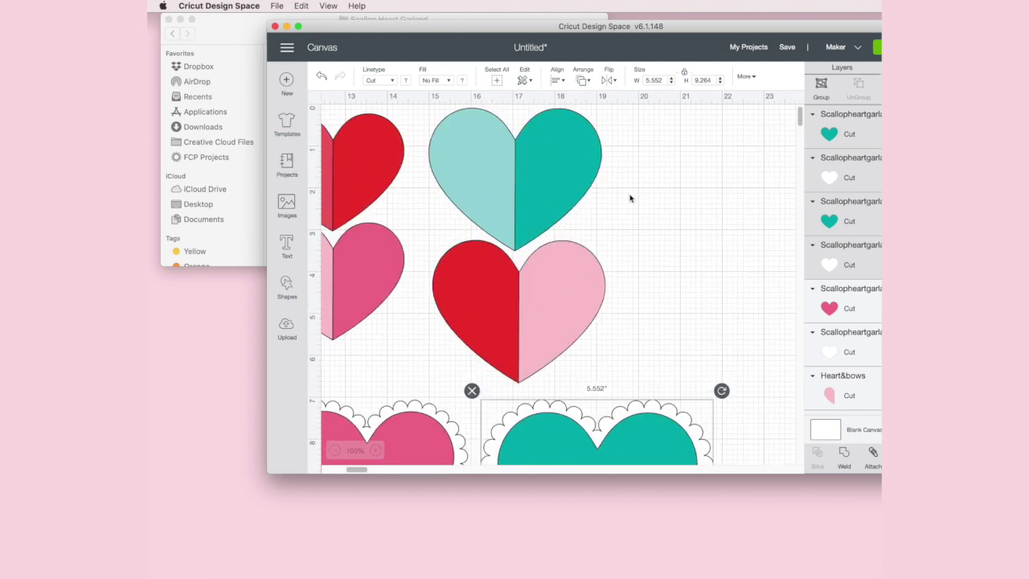
left_click(667, 216)
left_click(564, 165)
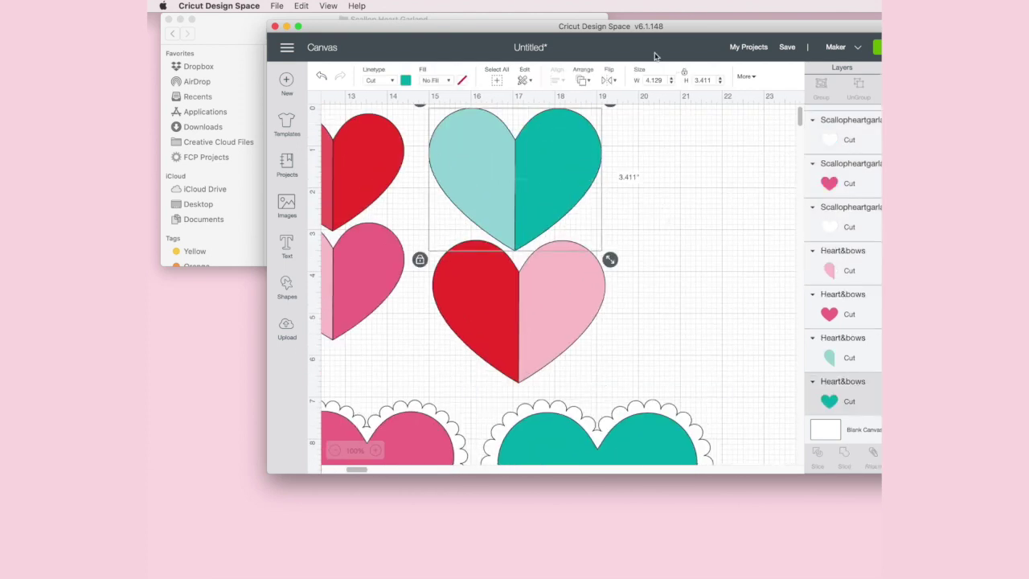
left_click_drag(716, 27, 593, 34)
left_click(780, 91)
left_click_drag(439, 180, 610, 172)
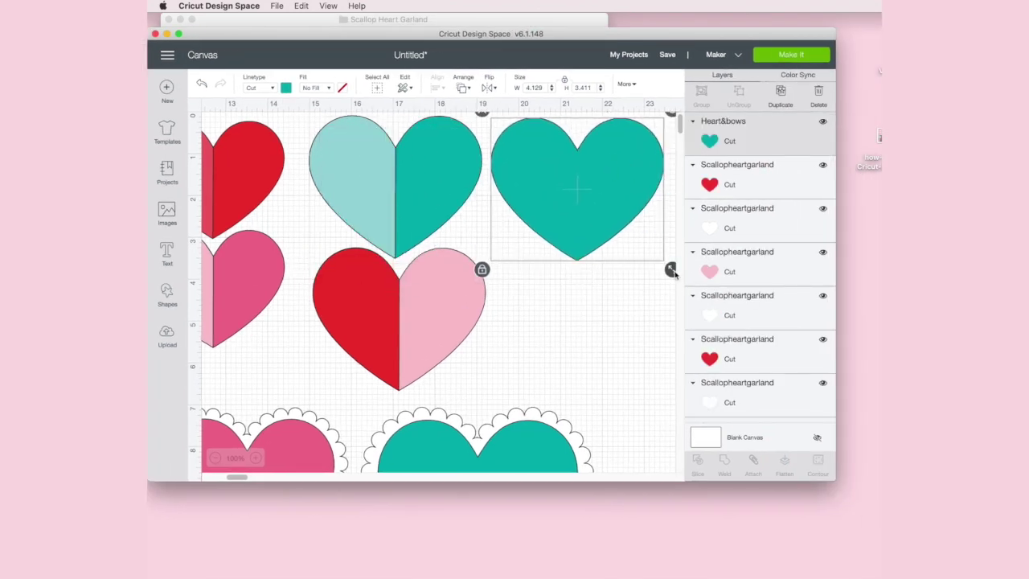
left_click_drag(673, 273, 634, 238)
Make two more copies of the small teal heart, placing one below it and one beside it.
left_click(780, 90)
left_click_drag(576, 153, 581, 265)
scroll(578, 262, "right", 3)
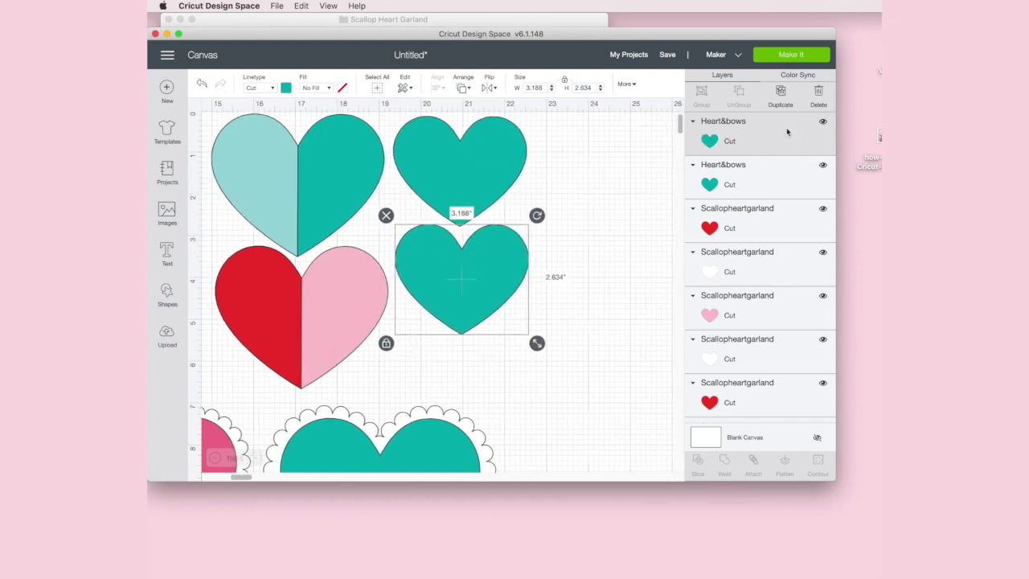
left_click(780, 95)
left_click_drag(516, 268, 616, 168)
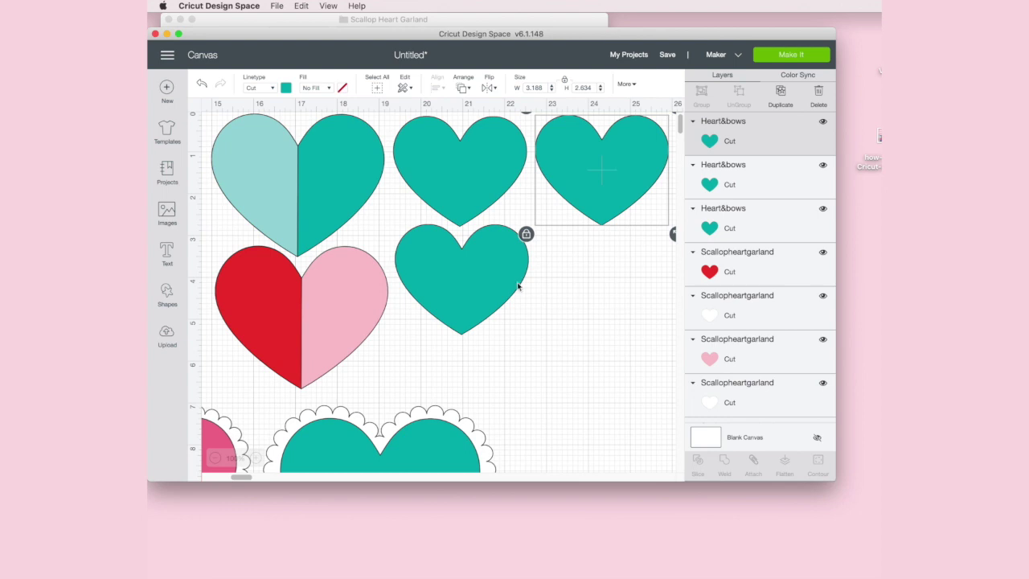
Recolor all three small teal hearts light pink, using the project's existing material color.
left_click(484, 289)
left_click(466, 178)
left_click(611, 190)
left_click(286, 90)
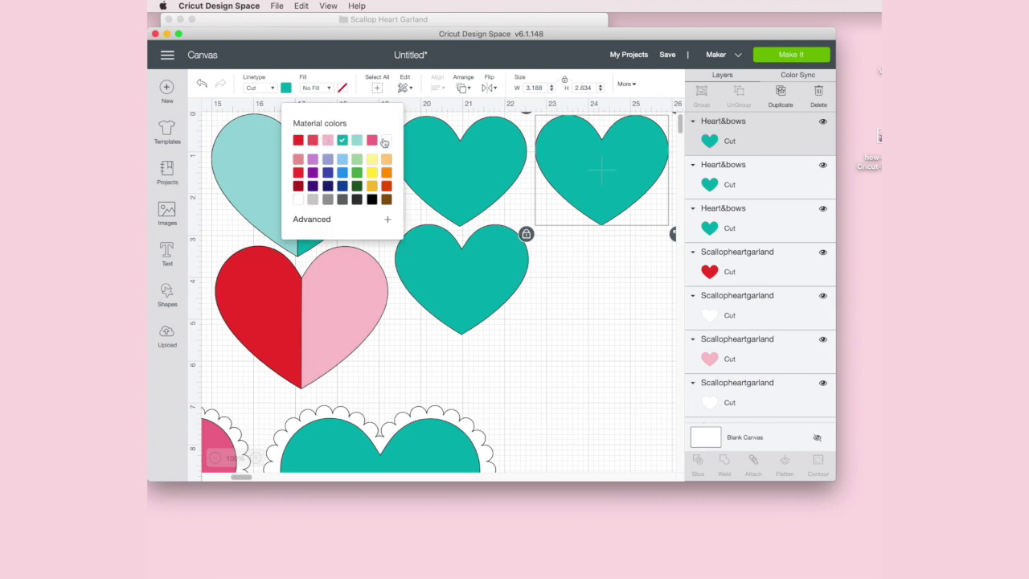
left_click(330, 143)
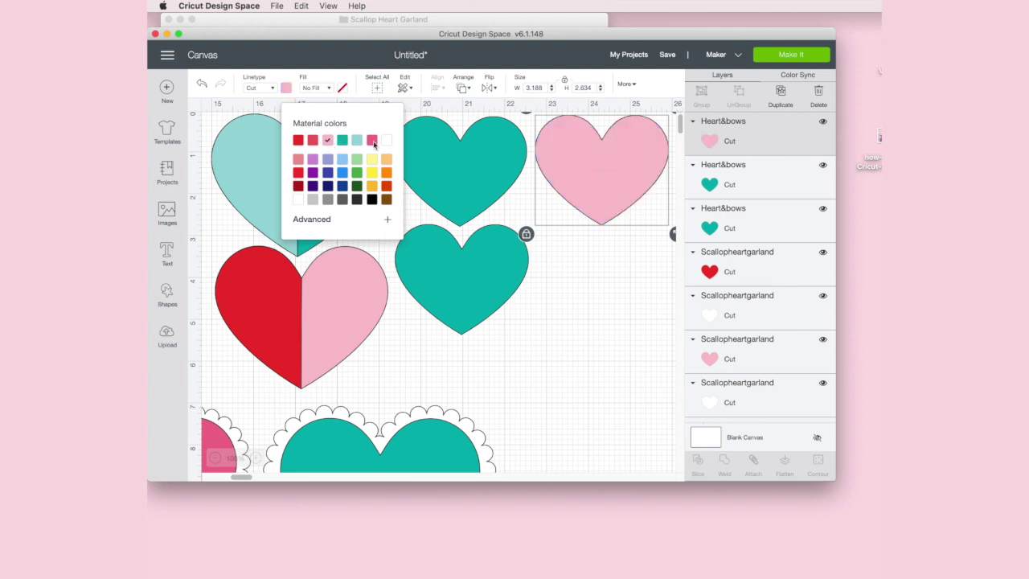
left_click(451, 160)
left_click(286, 88)
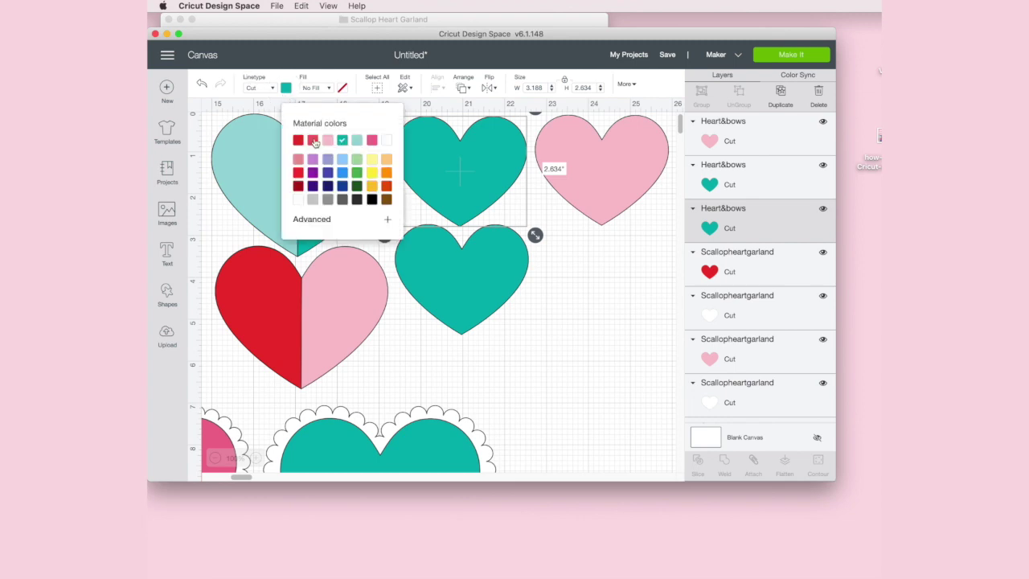
left_click(327, 141)
left_click(454, 274)
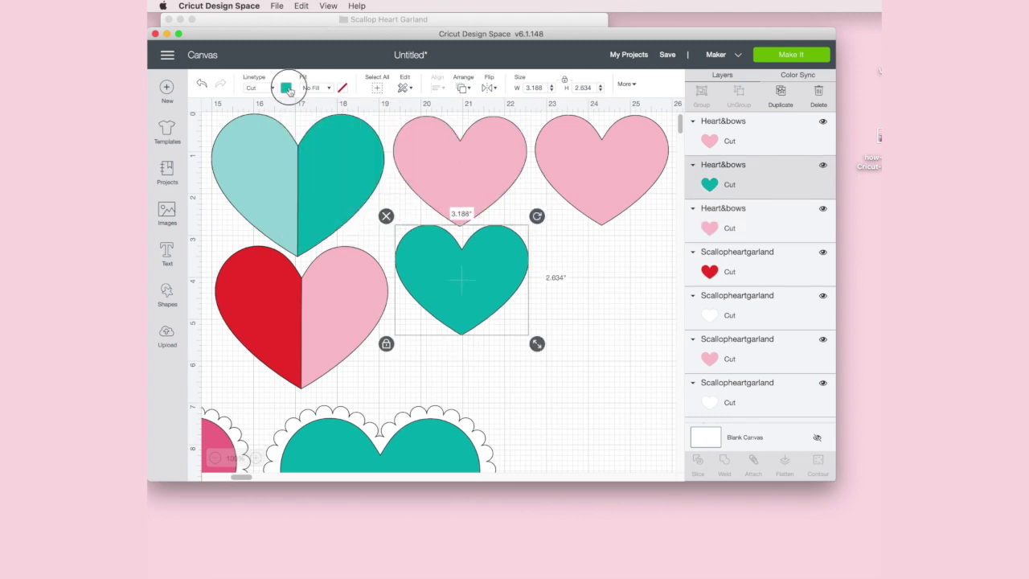
left_click(285, 87)
left_click(328, 143)
left_click(581, 311)
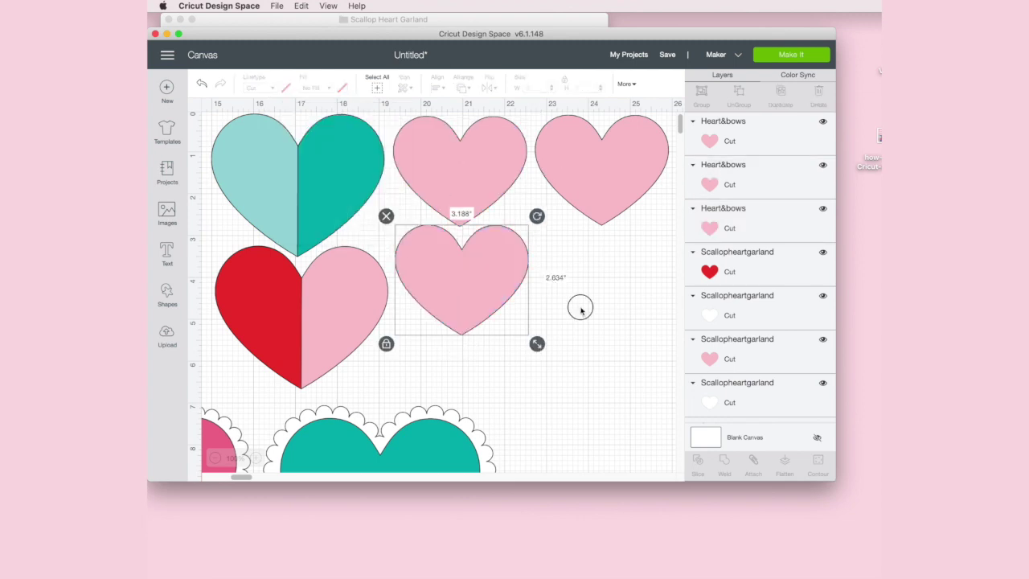
Duplicate the three small pink hearts together and recolor the copies red.
scroll(581, 311, "left", 4)
scroll(581, 311, "right", 5)
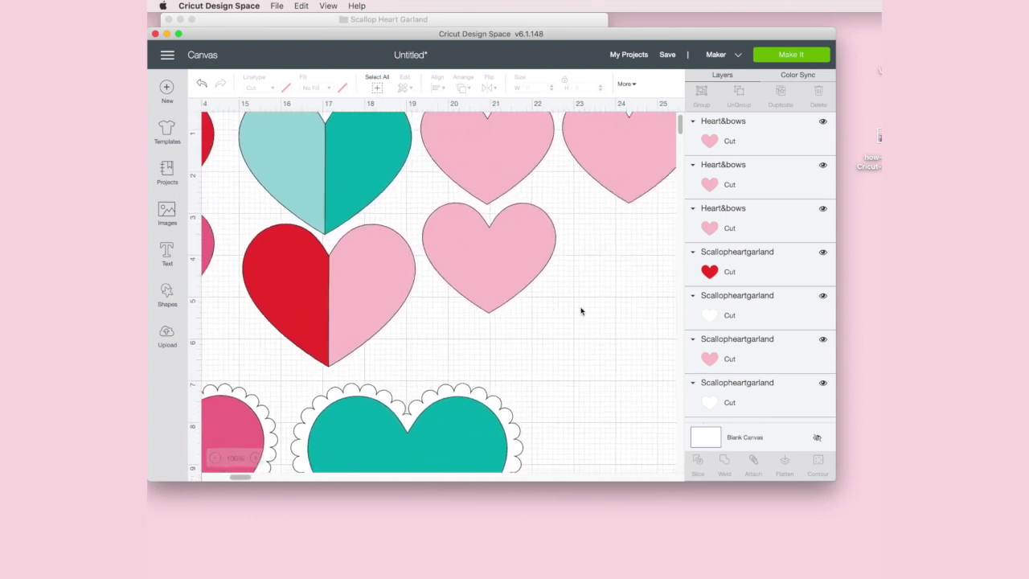
scroll(595, 306, "right", 2)
left_click_drag(608, 300, 617, 258)
left_click(779, 95)
left_click(285, 87)
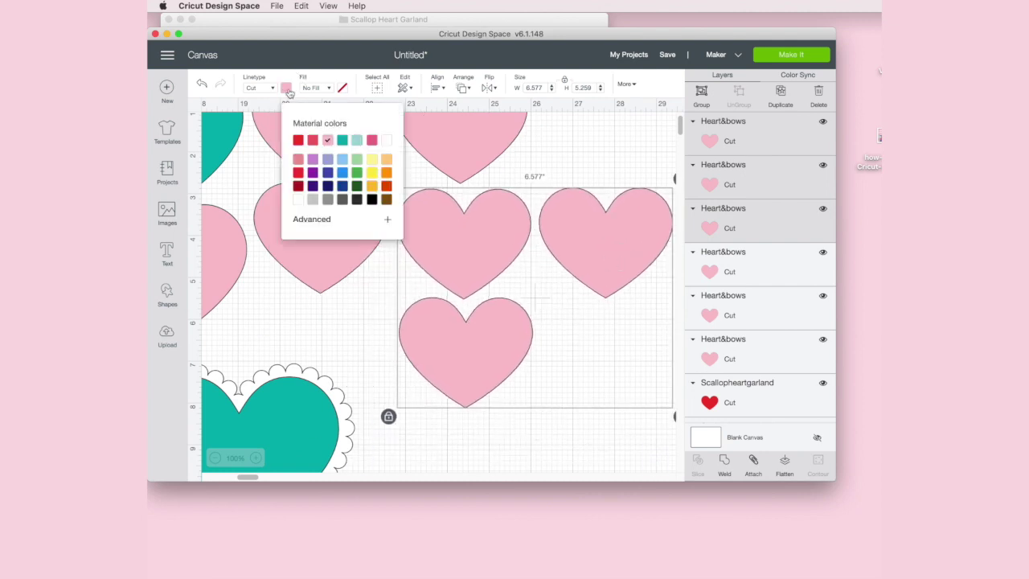
left_click(309, 140)
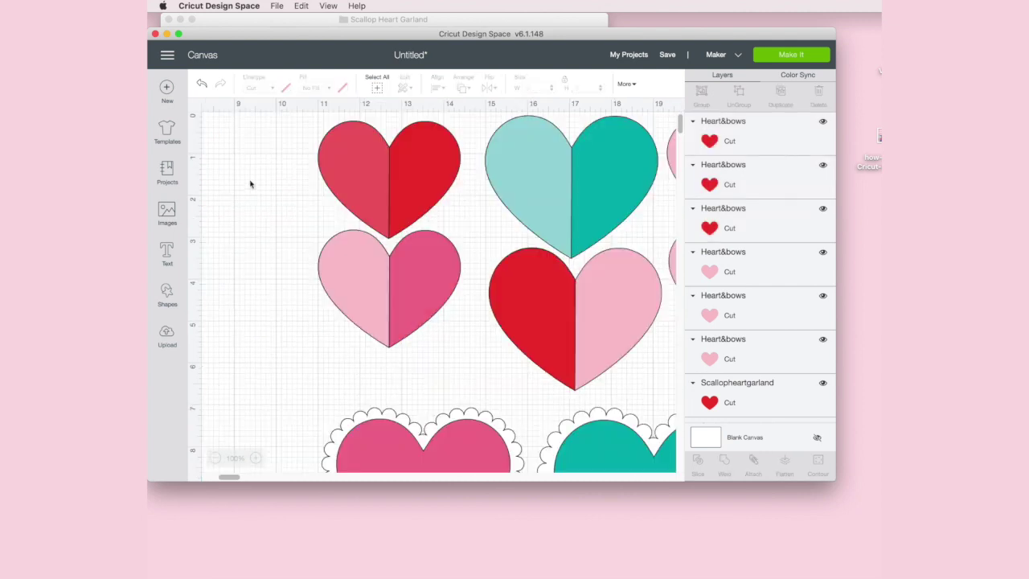
Move the two-tone hearts, scalloped hearts and two pink hearts together closer to the canvas origin, and send the project to mat preparation.
left_click_drag(249, 176, 723, 540)
left_click_drag(620, 360, 515, 334)
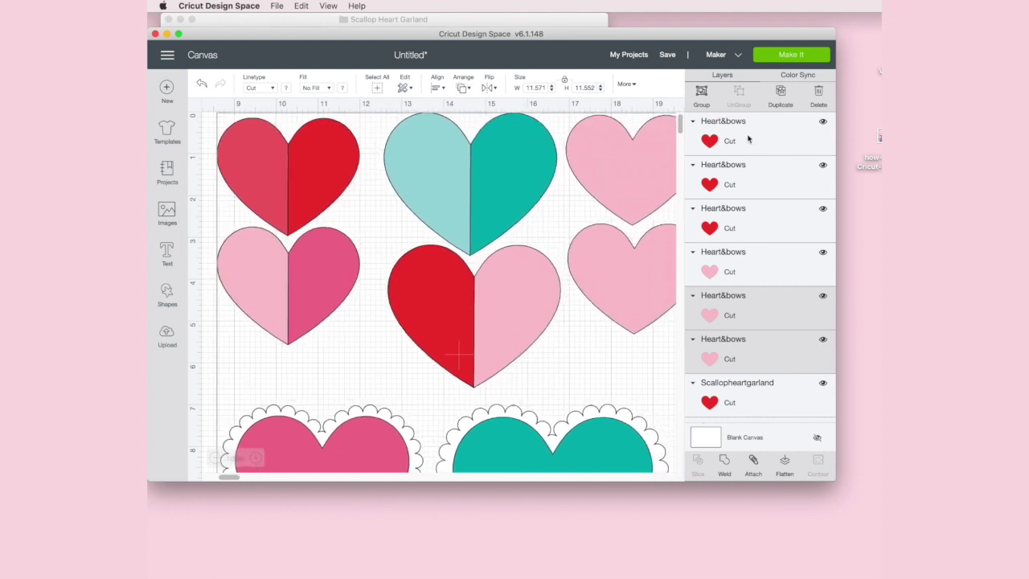
left_click(788, 56)
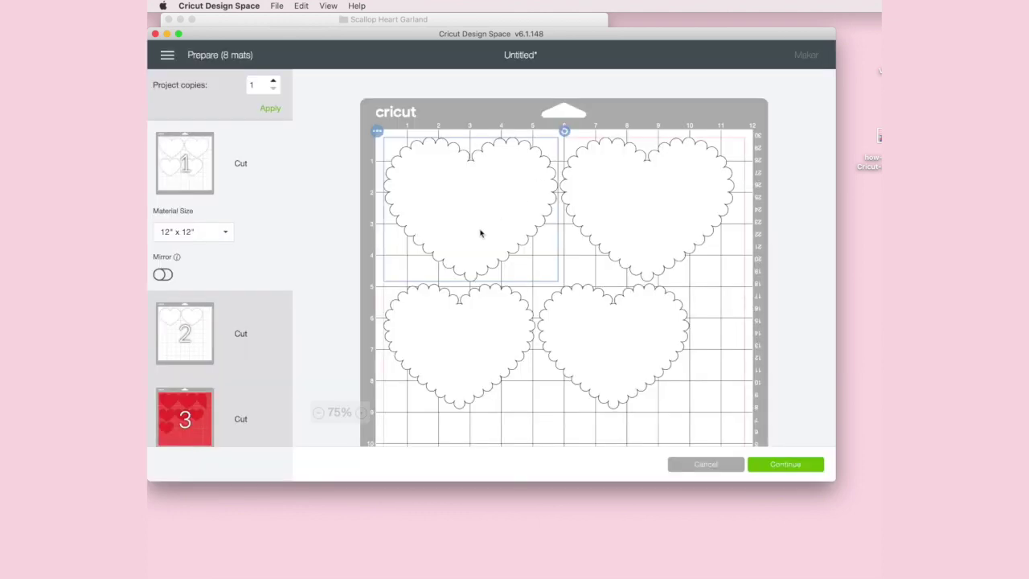
Review how the hearts are laid out by color on the prepared cutting mats, ending back at mat 1.
scroll(478, 233, "down", 3)
scroll(478, 233, "up", 3)
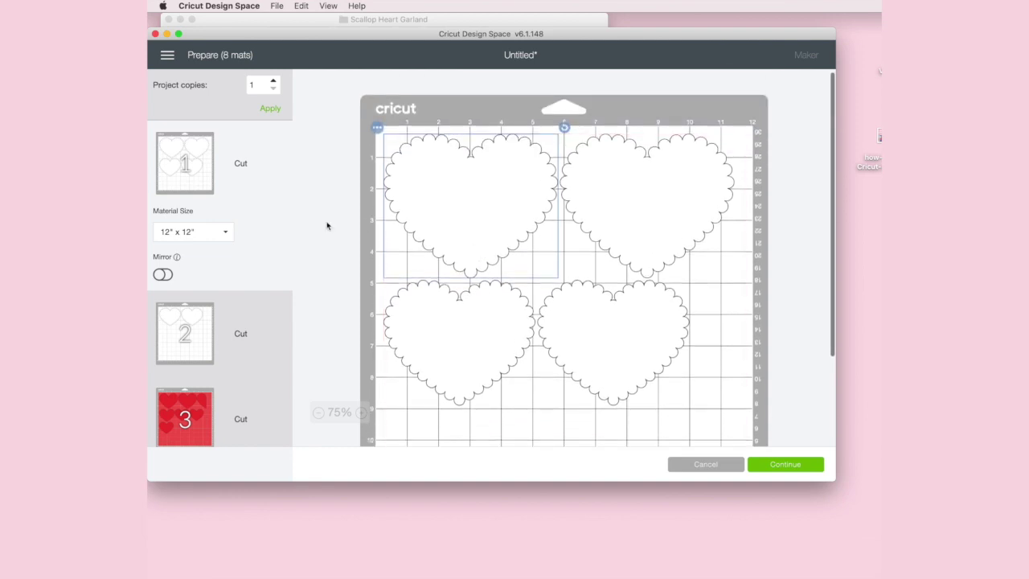
scroll(294, 222, "down", 3)
scroll(294, 223, "up", 3)
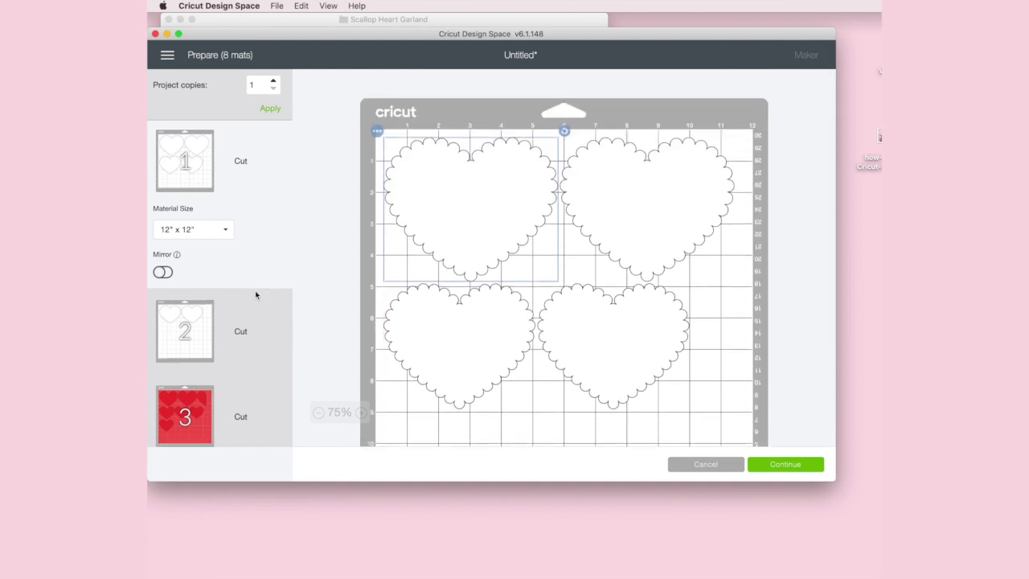
scroll(257, 294, "down", 3)
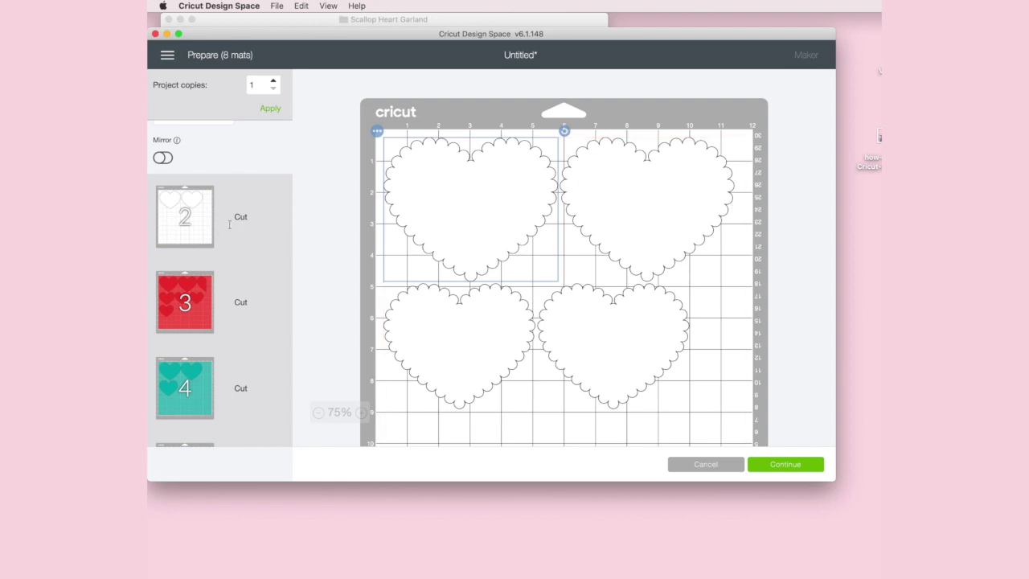
scroll(257, 218, "down", 3)
left_click(205, 178)
scroll(212, 217, "down", 2)
left_click(207, 229)
left_click(207, 350)
scroll(207, 356, "down", 2)
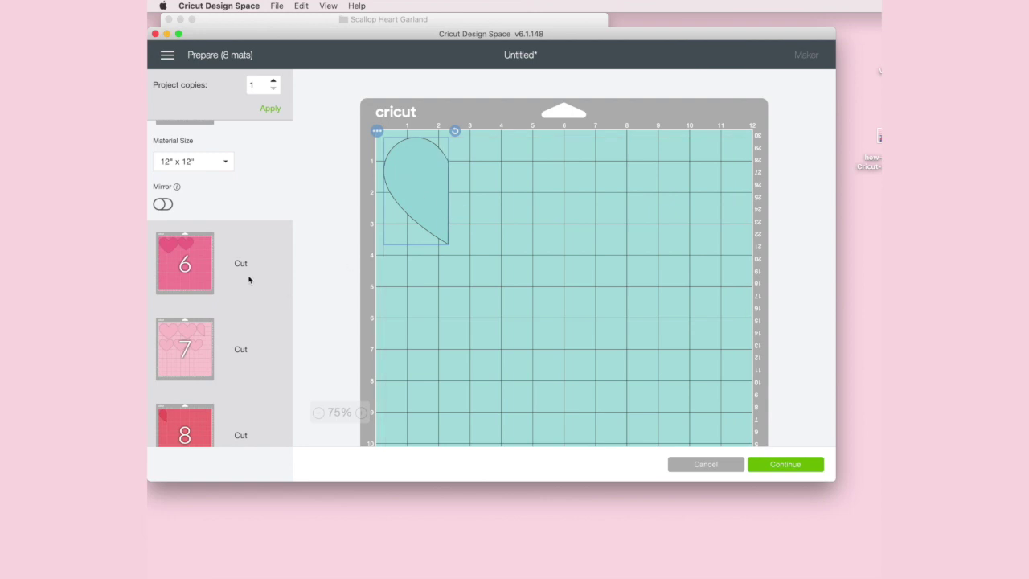
scroll(248, 279, "up", 10)
left_click(274, 176)
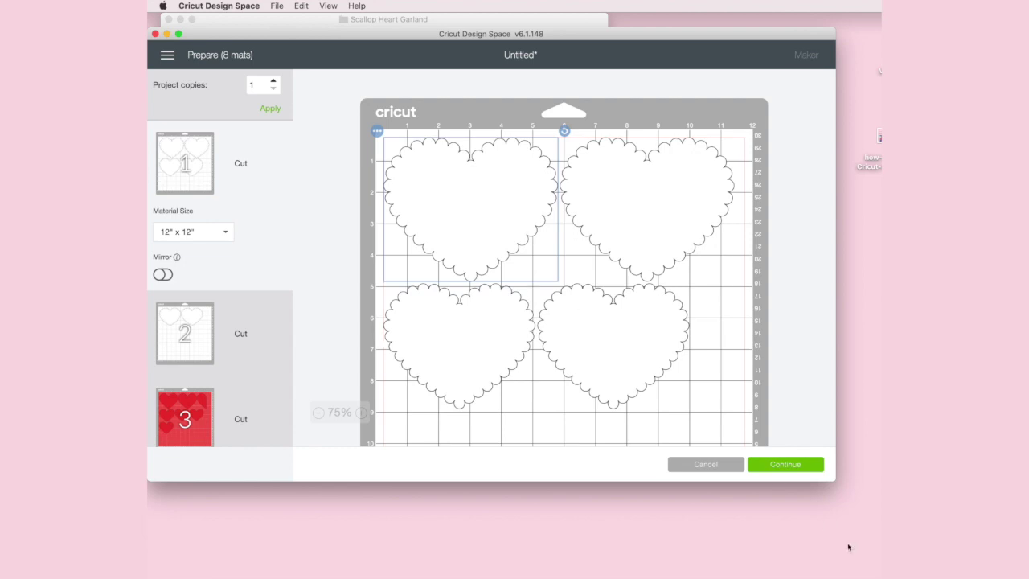
Continue to the cutting setup, choose Medium Cardstock – 80 lb (216 gsm) as base material and set the pressure to More.
left_click(785, 464)
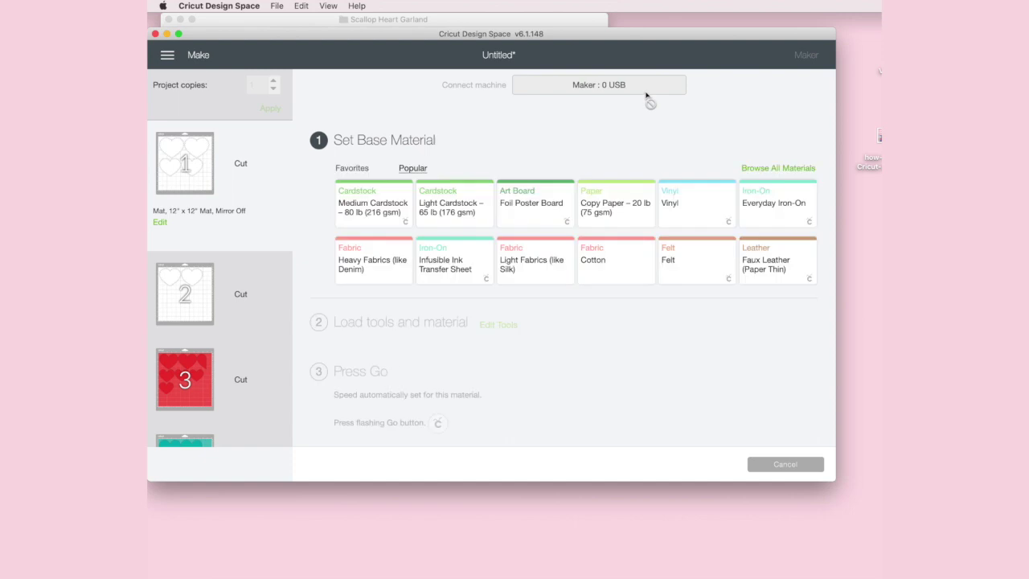
left_click(372, 210)
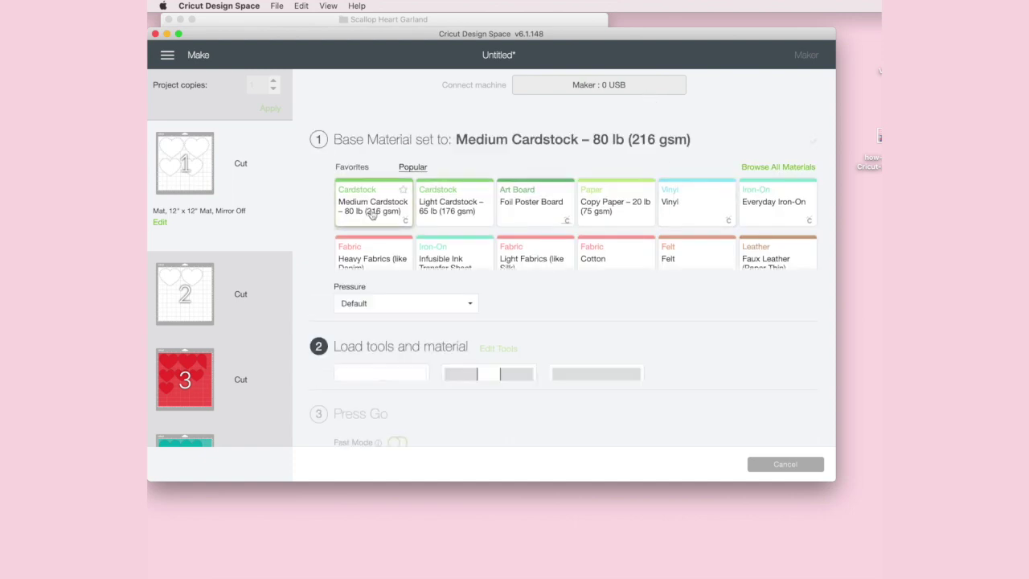
left_click(427, 193)
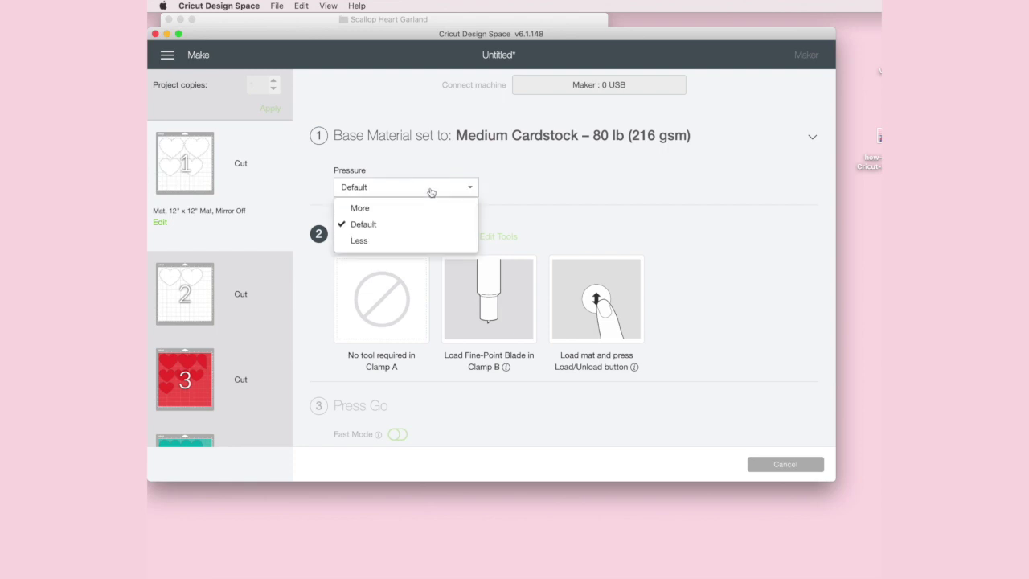
left_click(427, 206)
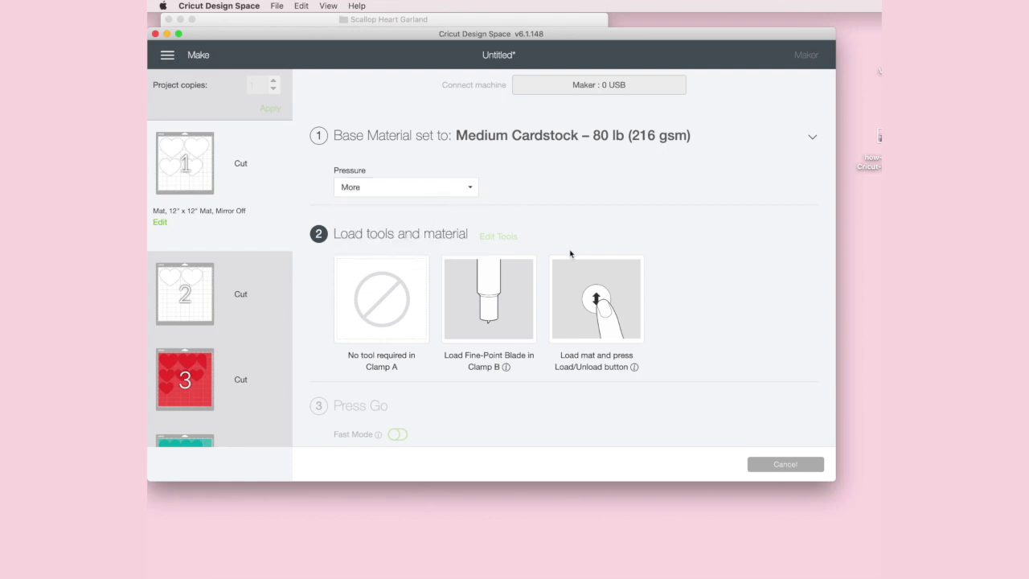